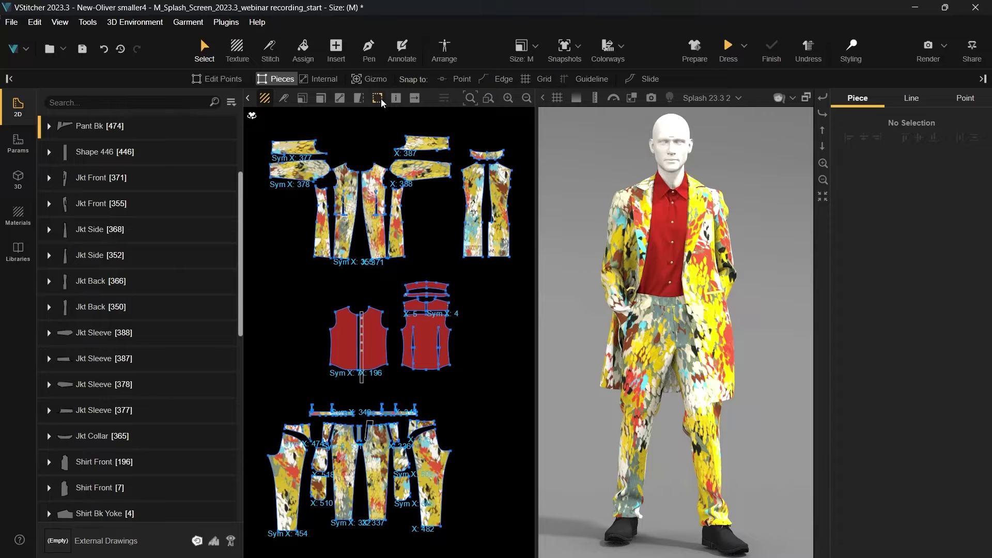
Turn edge-length labels back on for all pattern pieces, so the red shirt piece reads 38.5 and 59.03.
click(381, 100)
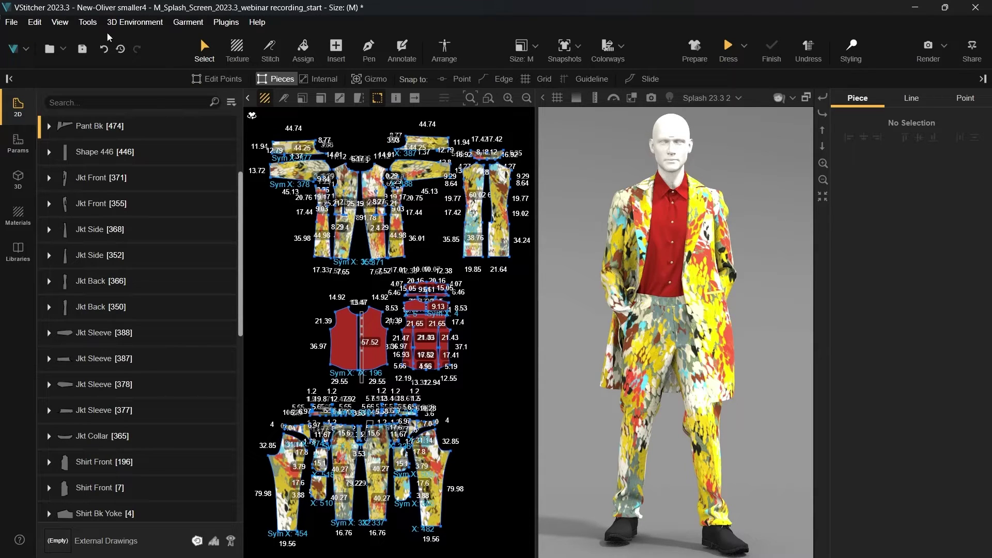
click(61, 25)
mouse_move(63, 81)
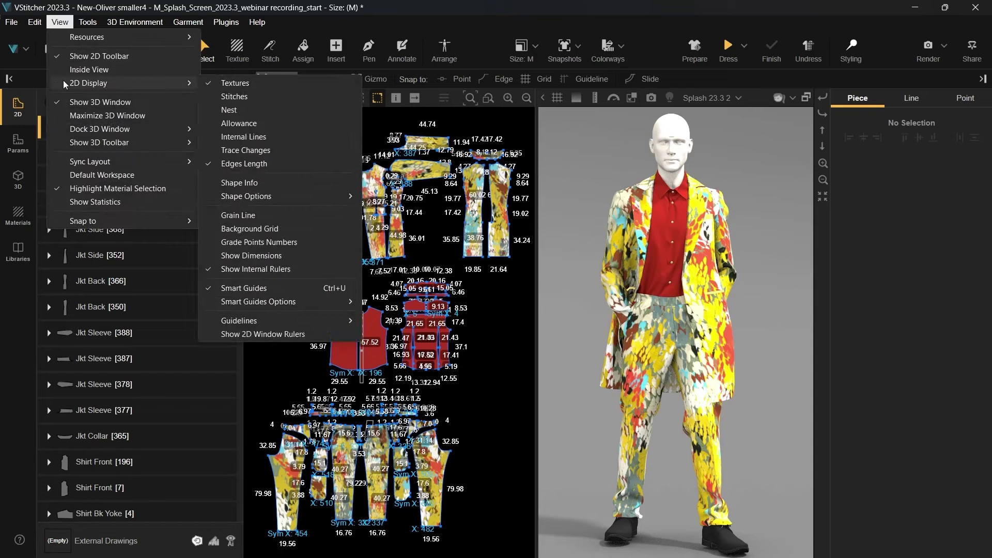
click(240, 164)
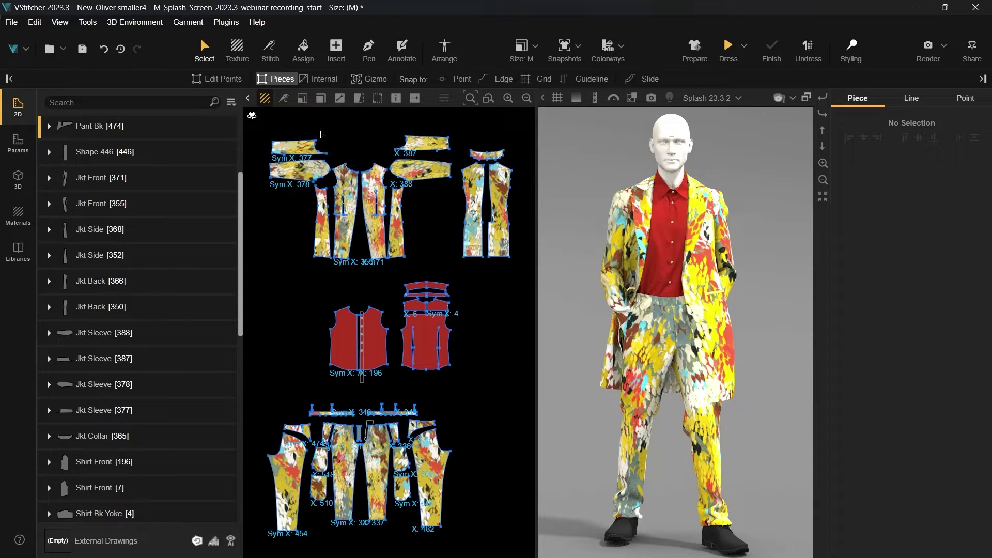
click(378, 101)
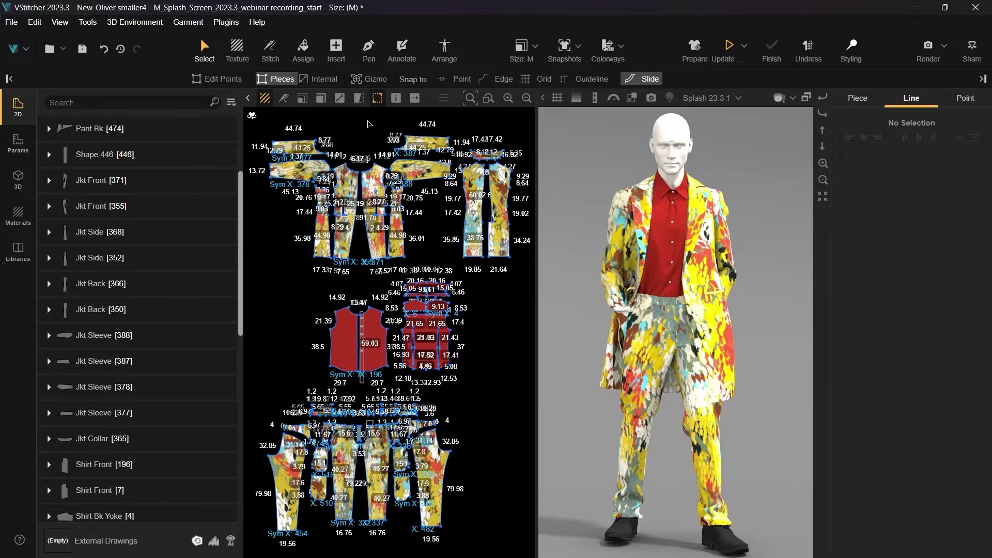
Offset the red shirt front's 29.7 hem edge by -1.5 cm so its side edges read 37.
scroll(391, 349, up, 5)
middle_drag(391, 349, 506, 388)
scroll(506, 389, up, 1)
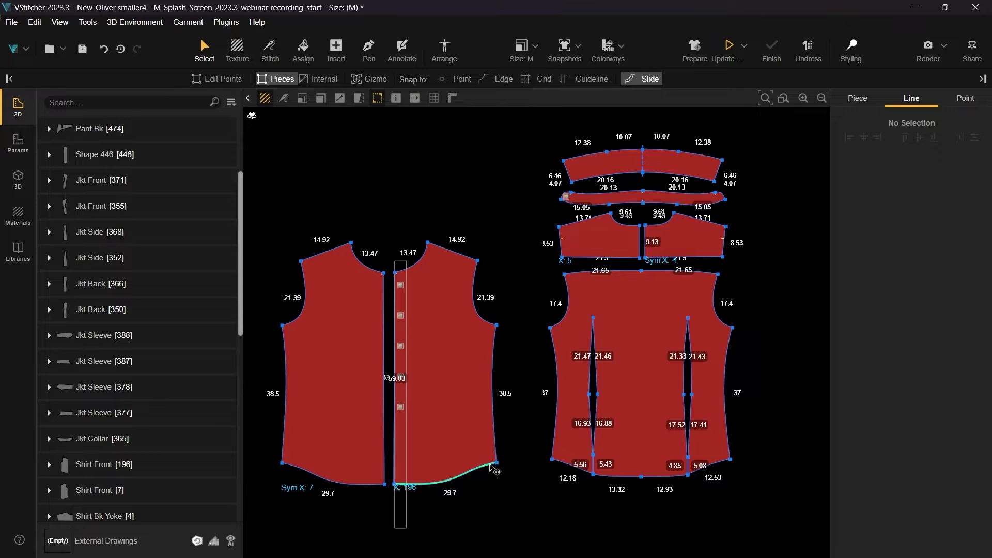
click(491, 465)
double_click(956, 223)
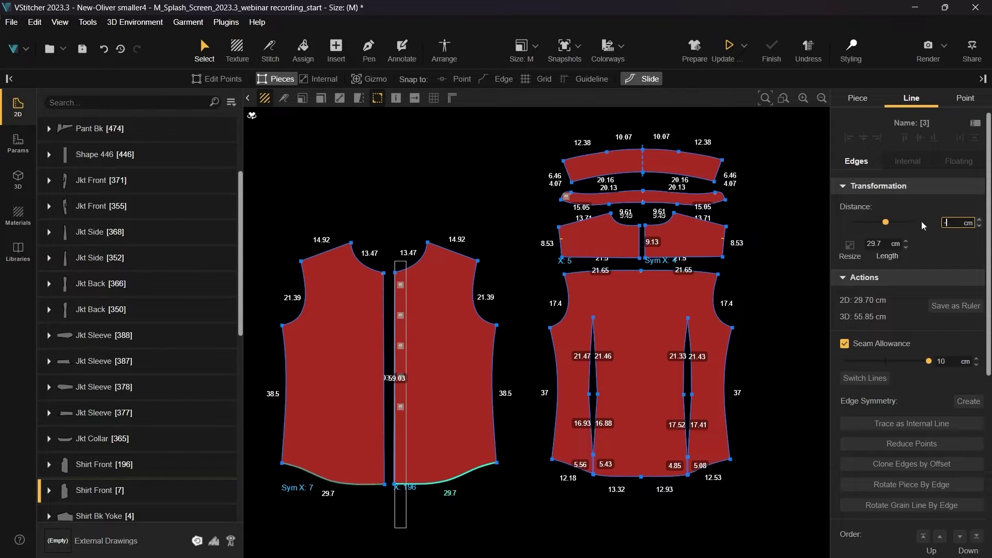
text(-1.5)
key(Return)
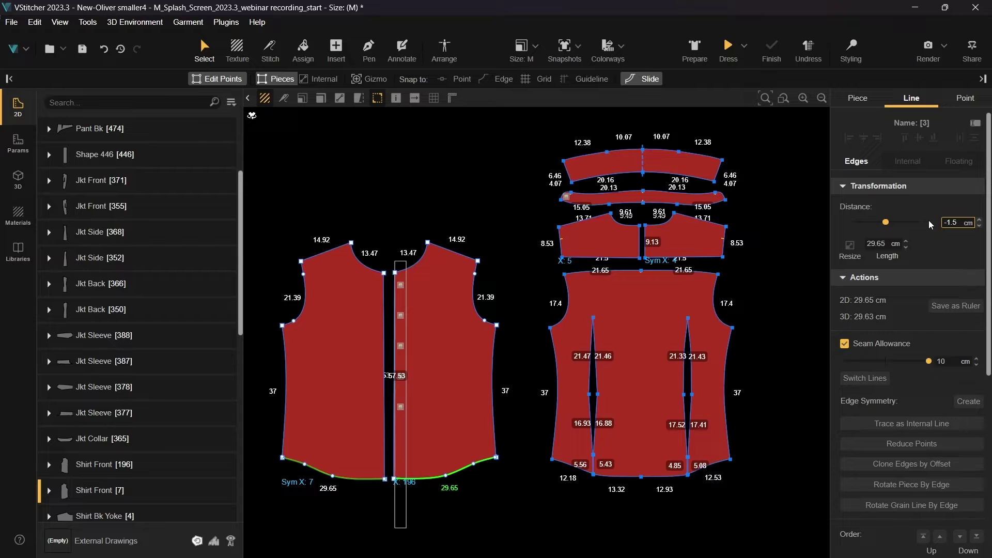
click(773, 233)
scroll(722, 344, down, 6)
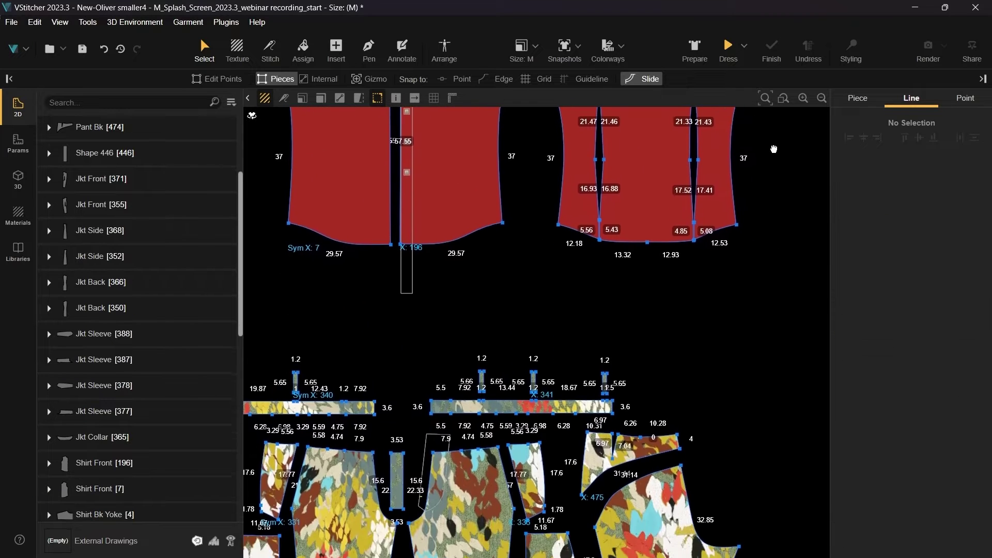
Open the 2D Measure panel over the pants pattern pieces.
middle_drag(722, 344, 682, 242)
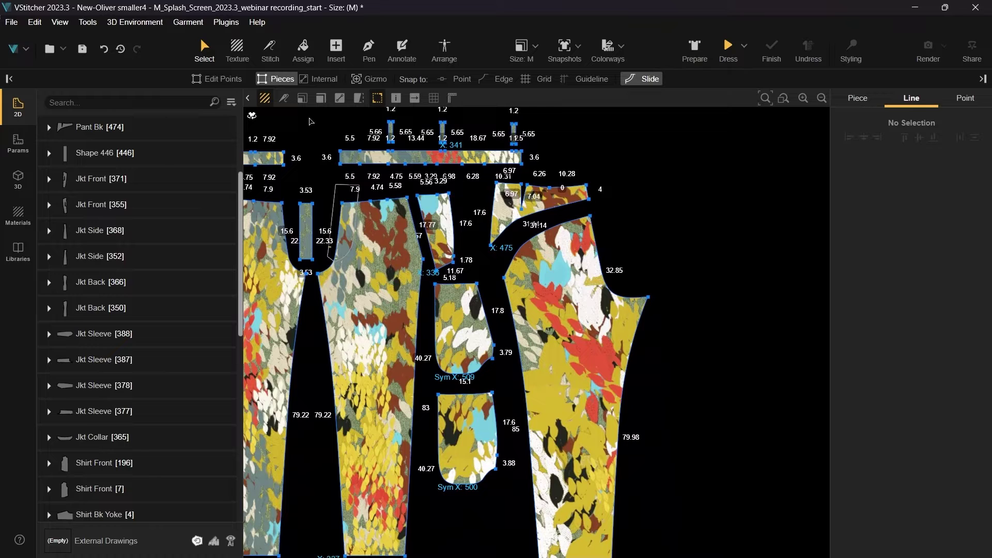
click(89, 22)
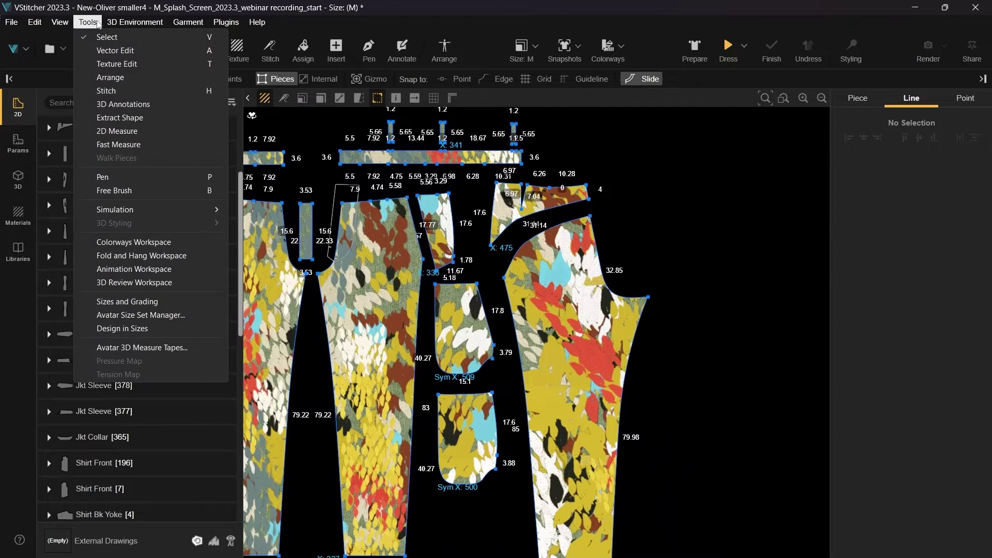
click(126, 131)
scroll(612, 242, up, 3)
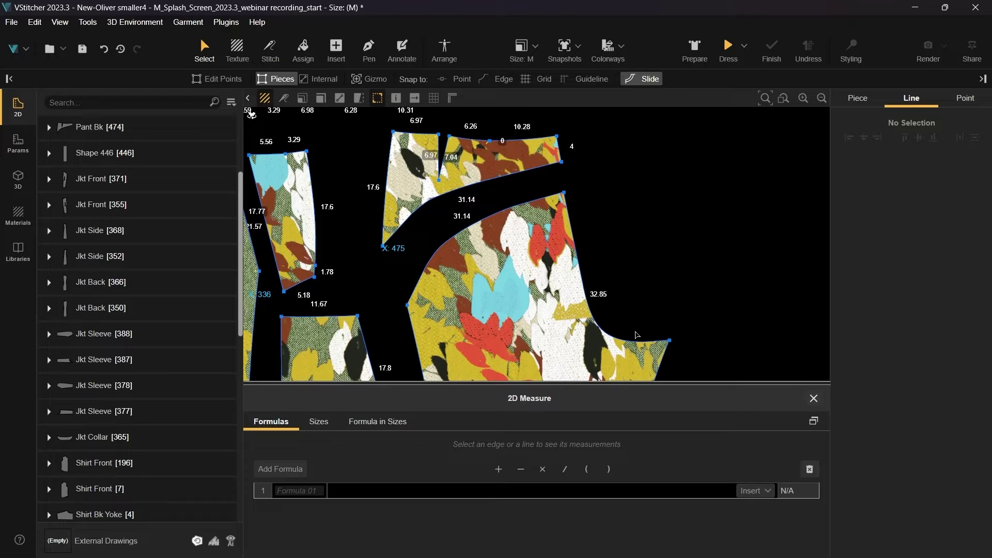
Select the 17.60 pant edge to read its length and 17.56 straight distance.
click(635, 343)
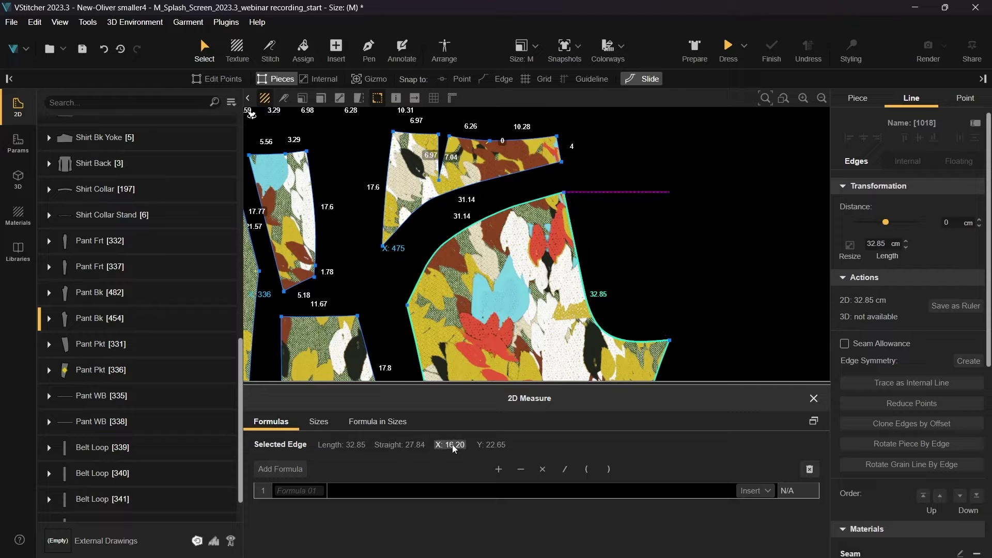
middle_drag(444, 372, 596, 232)
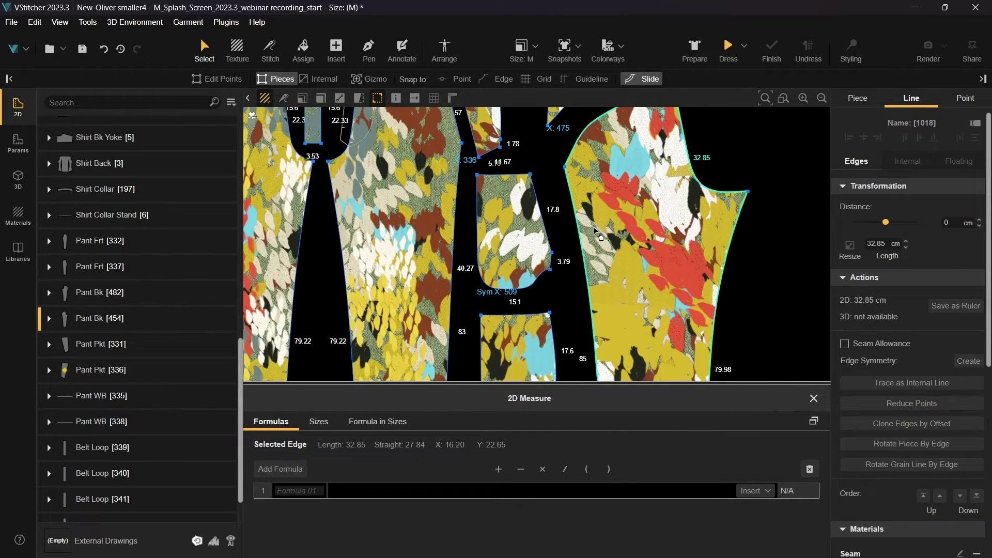
scroll(599, 235, down, 3)
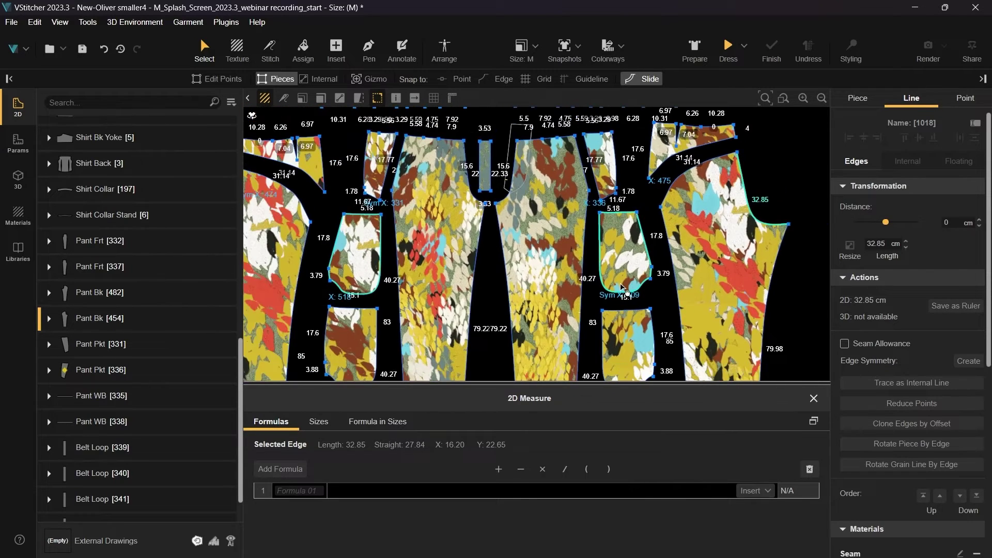
click(813, 421)
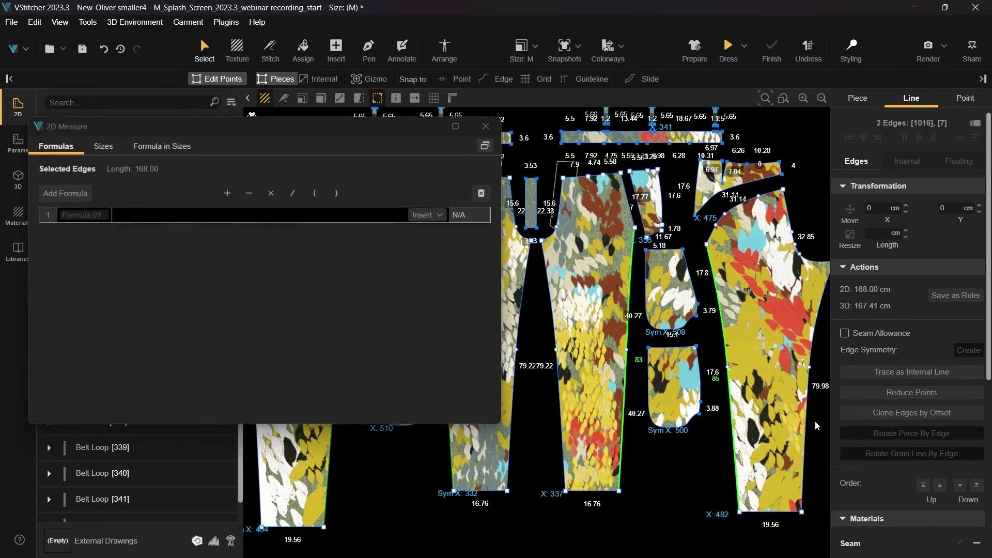
Build a formula named Front adding edge lengths 17.60 and 83.00 to total 100.60.
click(134, 169)
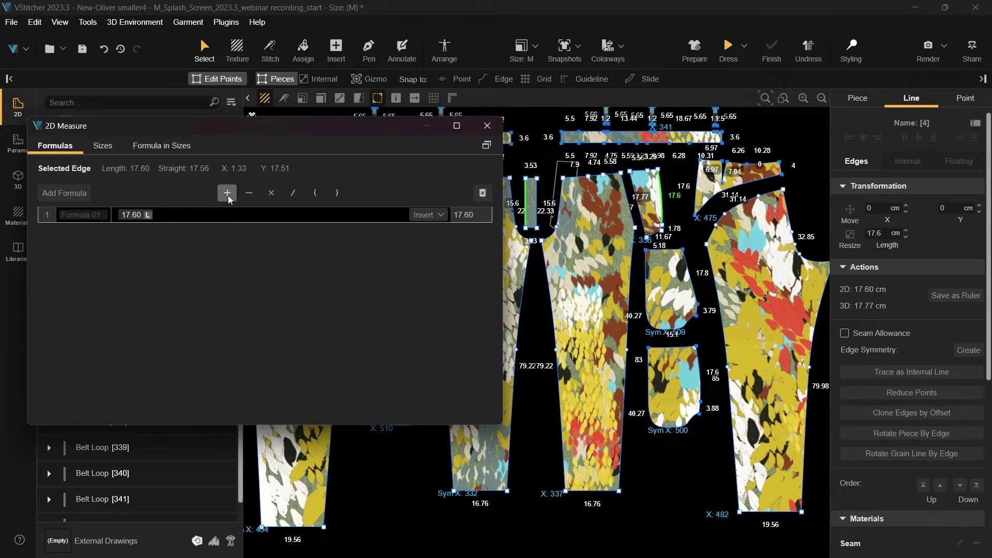
click(228, 194)
click(520, 362)
click(123, 168)
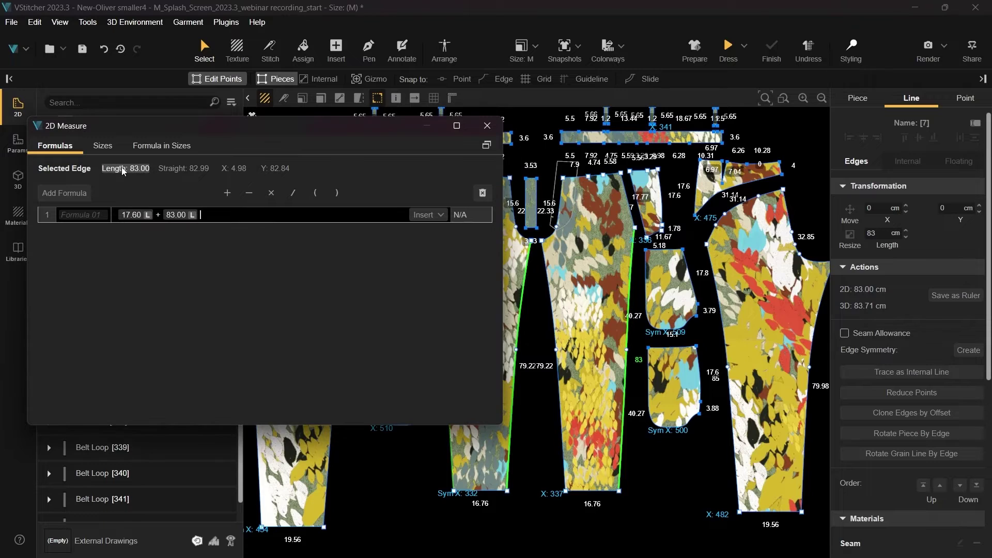
click(86, 214)
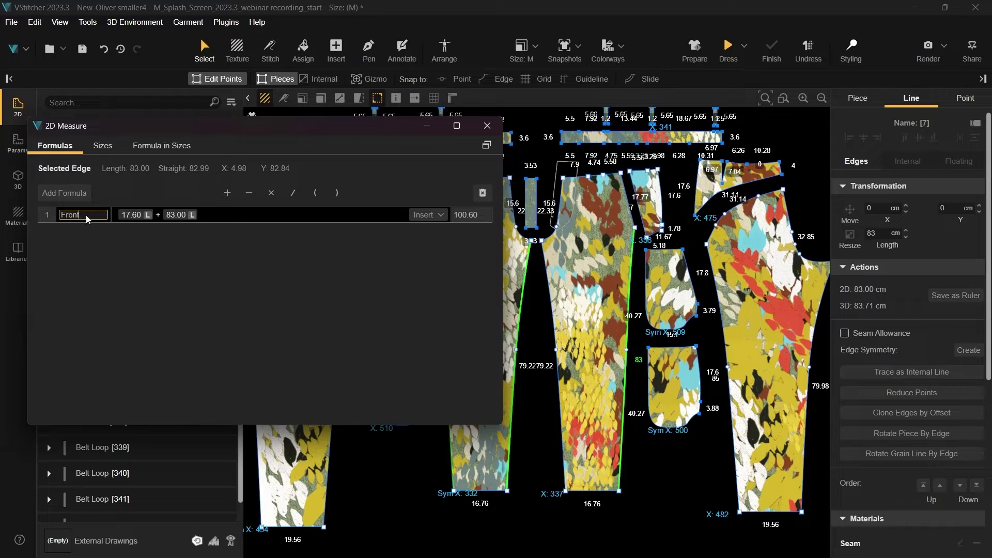
key(Return)
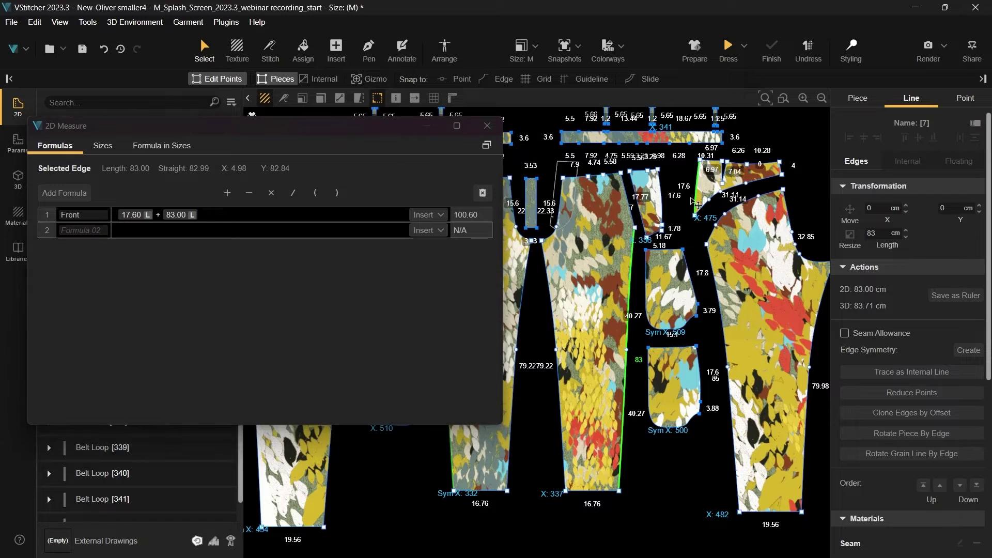
click(694, 201)
Create the Back formula summing edge lengths 17.60 and 85.00 to 102.60.
click(118, 169)
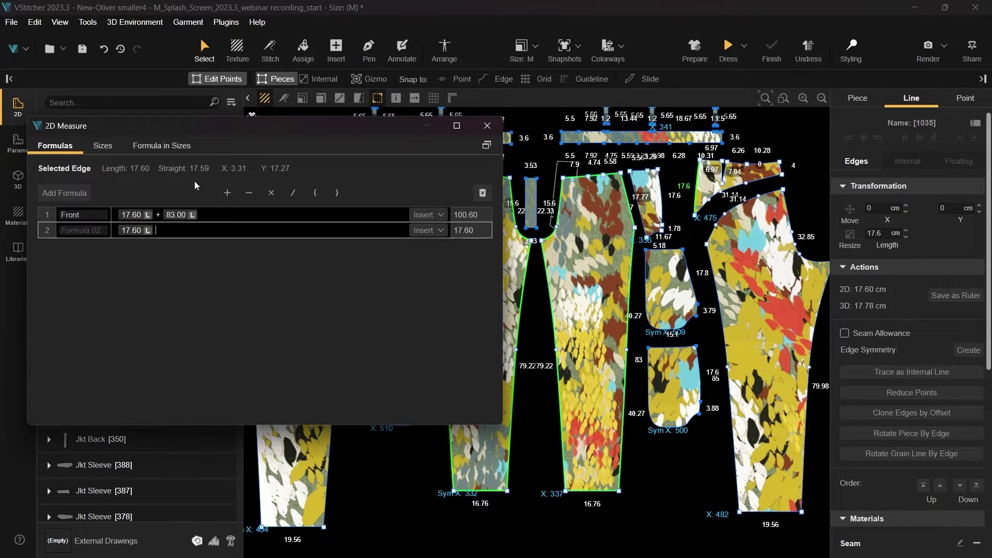
click(227, 193)
click(726, 372)
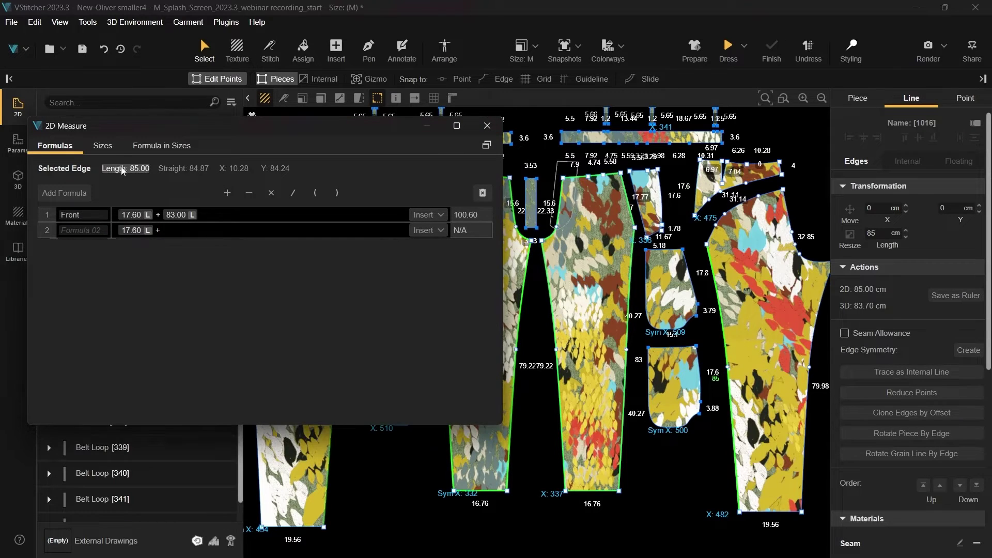
click(124, 168)
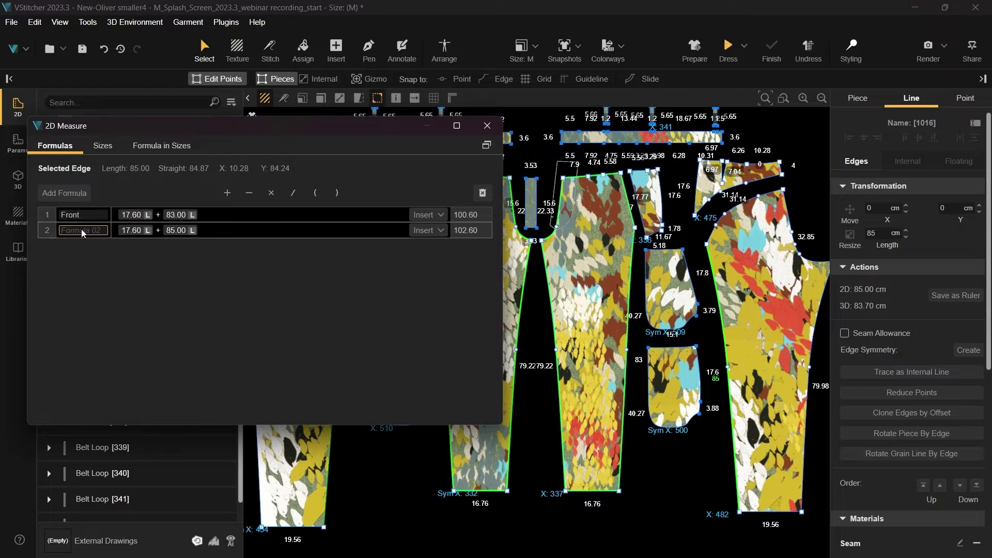
text(Back)
Add a third formula named 'BK - FR' subtracting the Front total from the Back total, giving 1.99.
click(79, 197)
text(BK - FR)
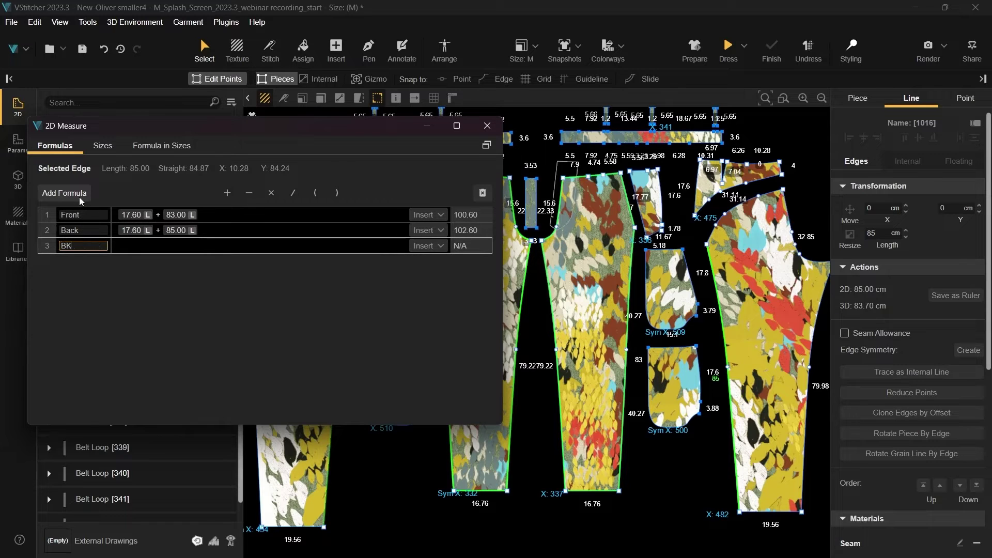
click(424, 246)
click(383, 241)
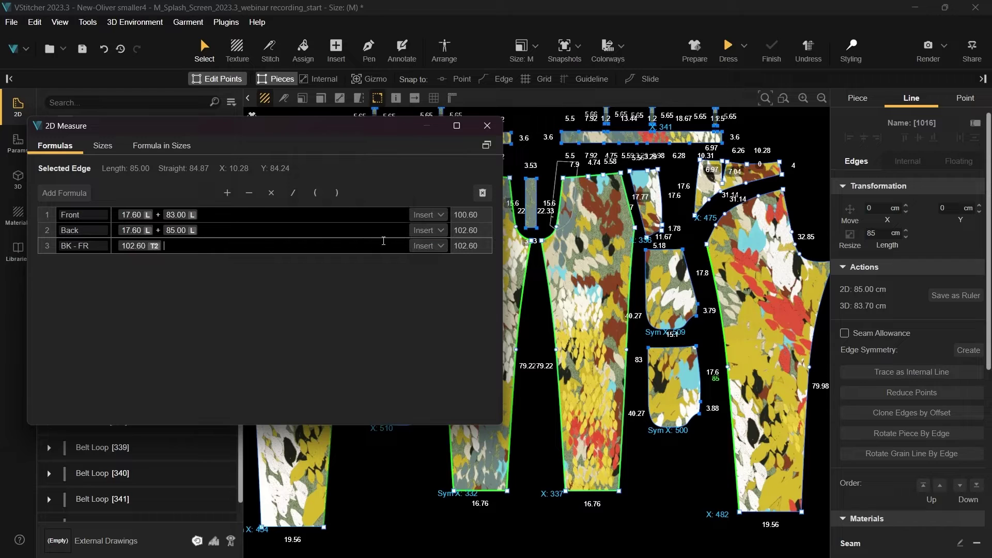
click(251, 193)
click(438, 246)
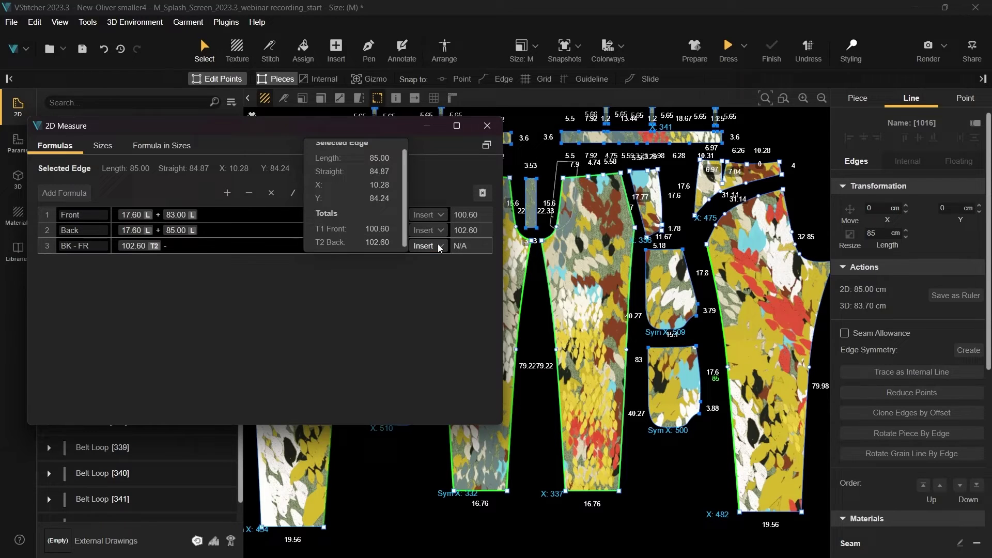
click(362, 228)
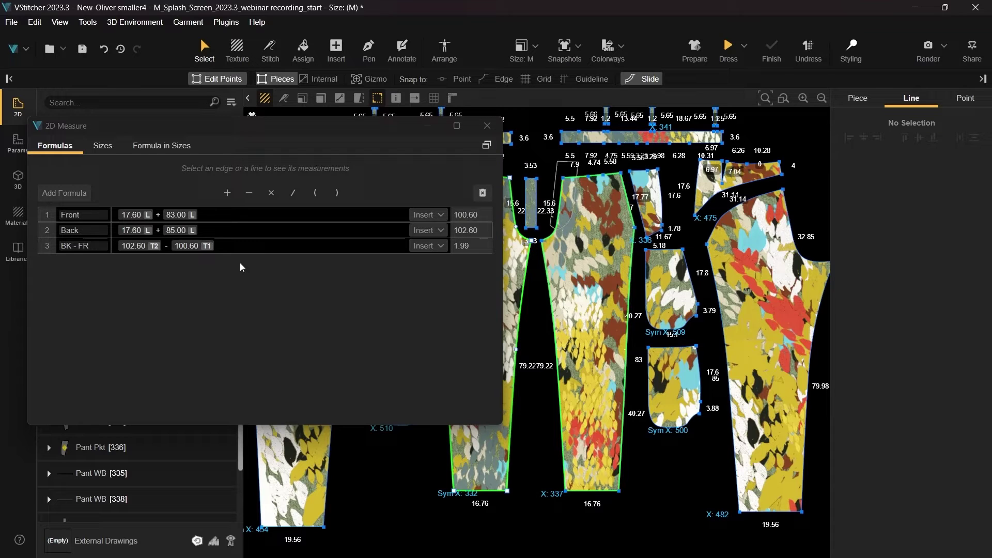
click(602, 491)
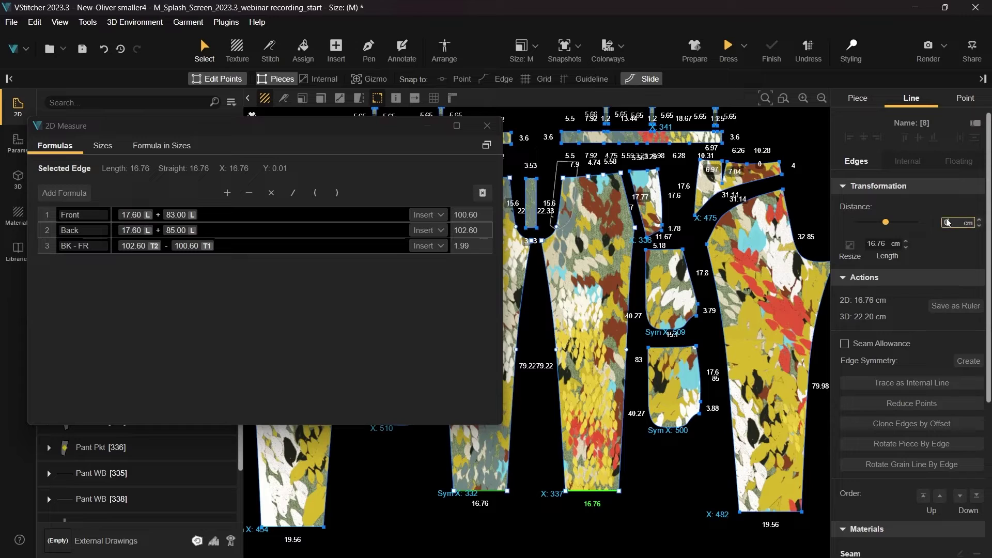
Offset the front pant's 16.76 hem by 2 cm, making Front 102.61 and BK - FR -0.01.
text(2)
key(Return)
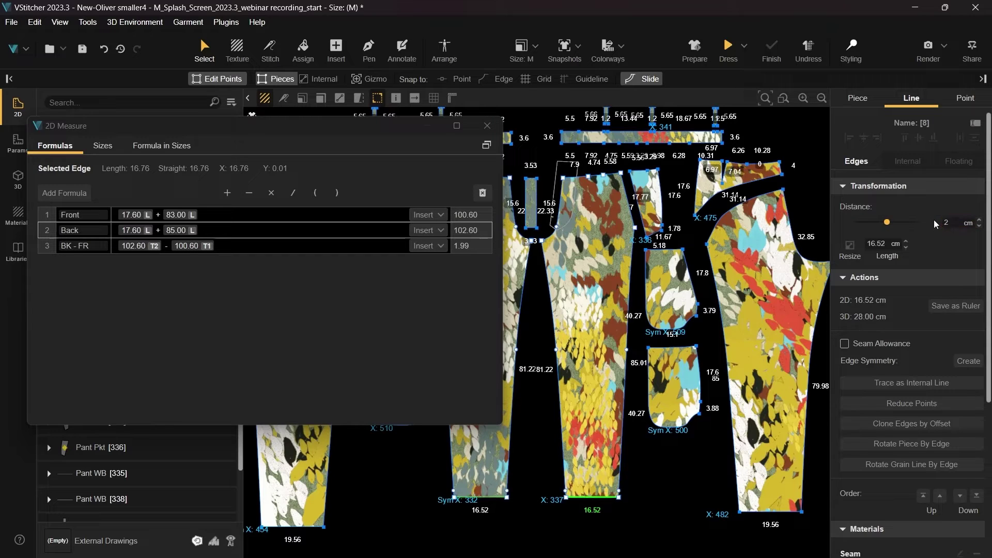
click(652, 501)
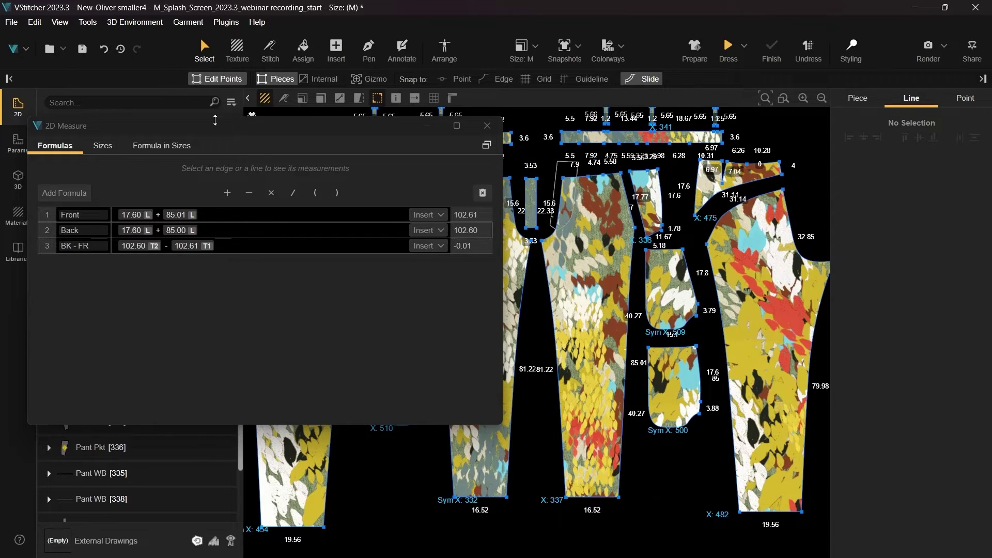
Open the Sizes and Grading panel and show formula results for every size.
click(88, 22)
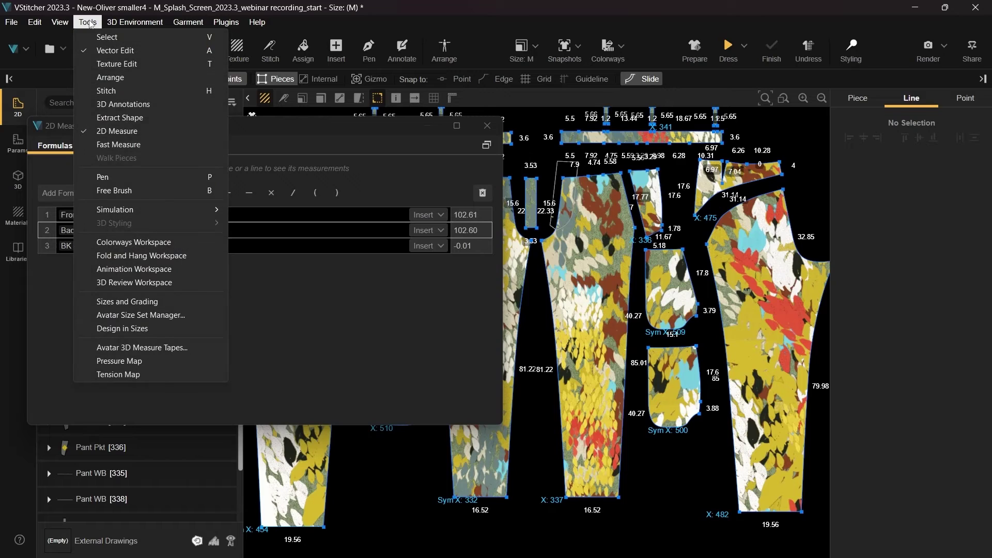
click(138, 301)
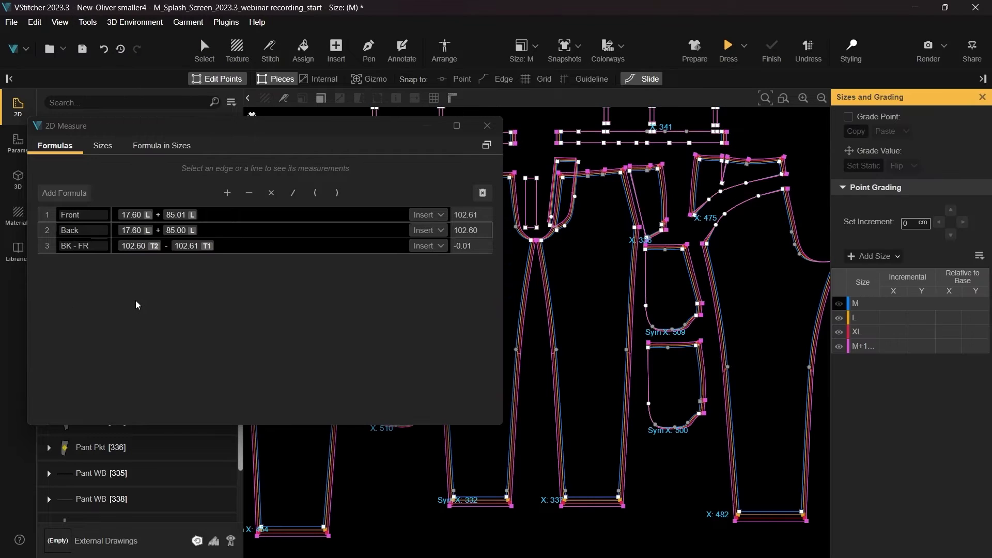
click(162, 146)
drag(502, 350, 346, 350)
Zoom to the back pocket pieces and display F3 BK - FR per size: L 0.48, XL 0.98, XXL 1.47.
scroll(403, 501, up, 3)
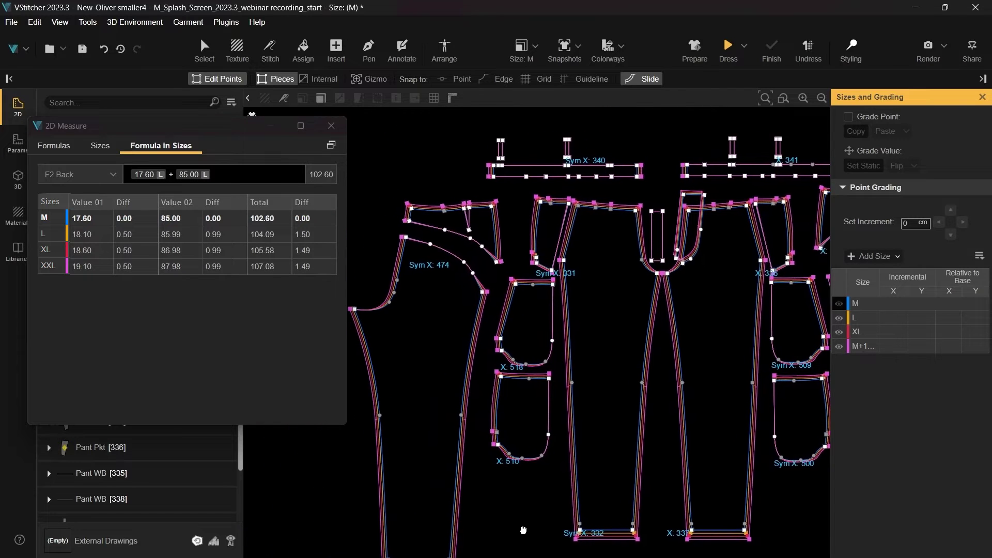
scroll(544, 260, up, 1)
scroll(544, 260, up, 1)
middle_drag(471, 277, 477, 376)
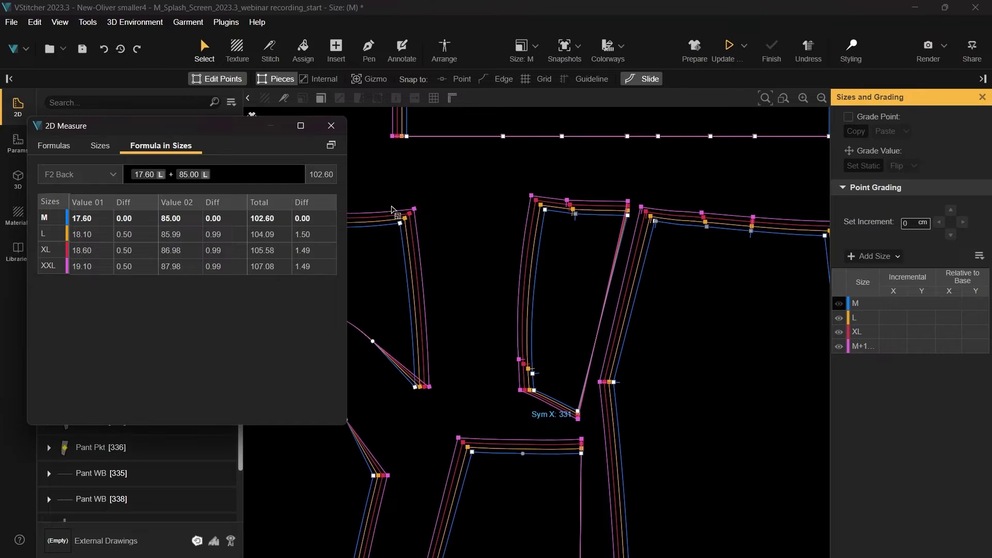
click(114, 175)
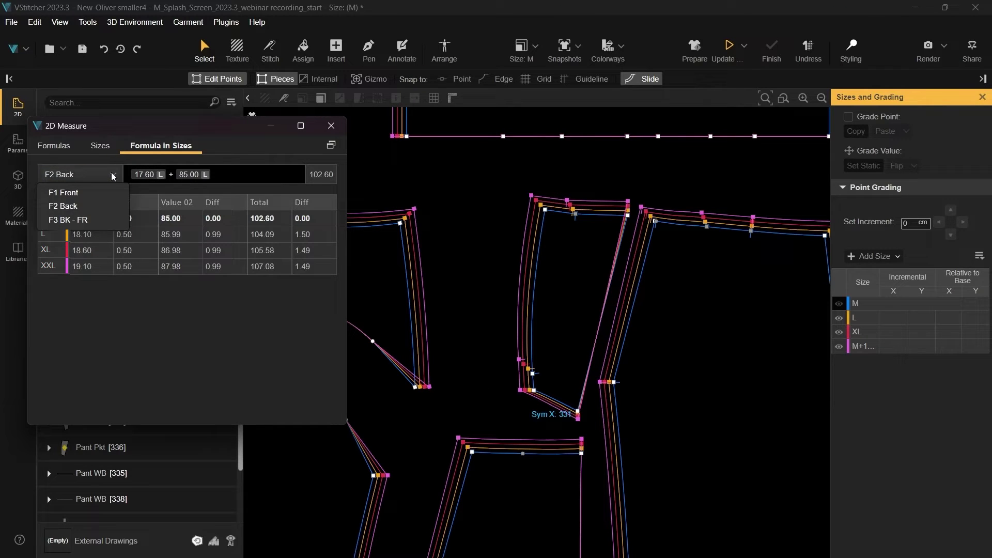
click(103, 219)
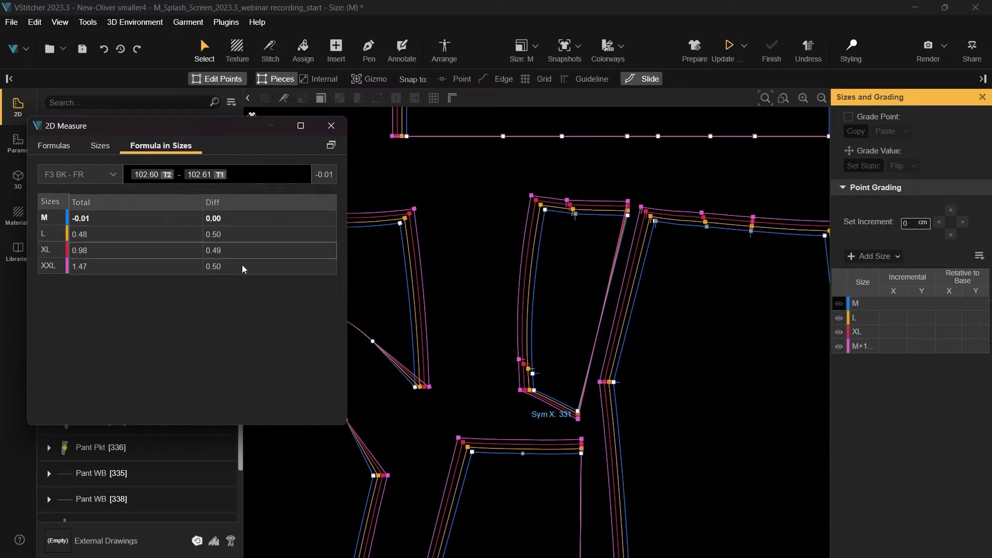
Set the pocket corner point's Y grading to 0 for sizes L, XL and M+1.
click(532, 374)
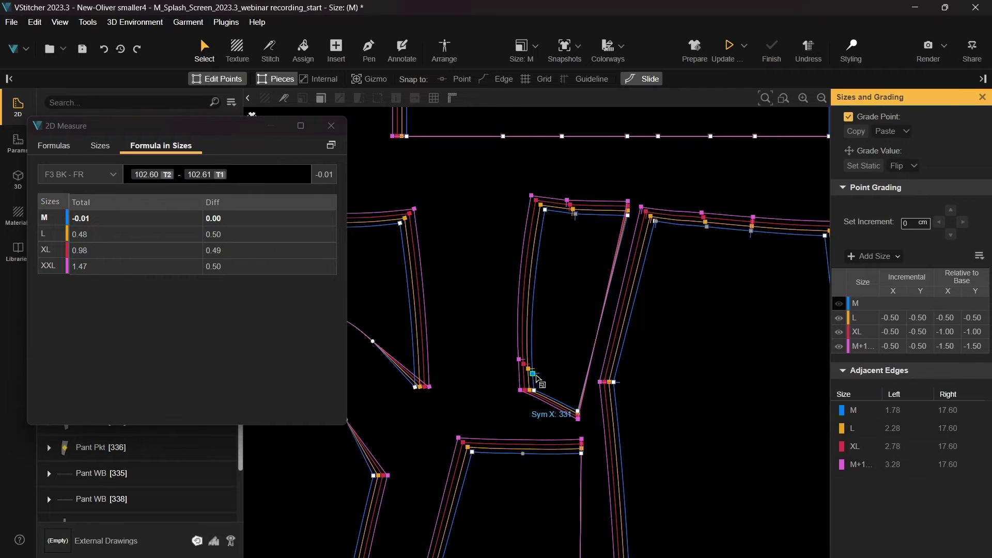
drag(980, 319, 981, 346)
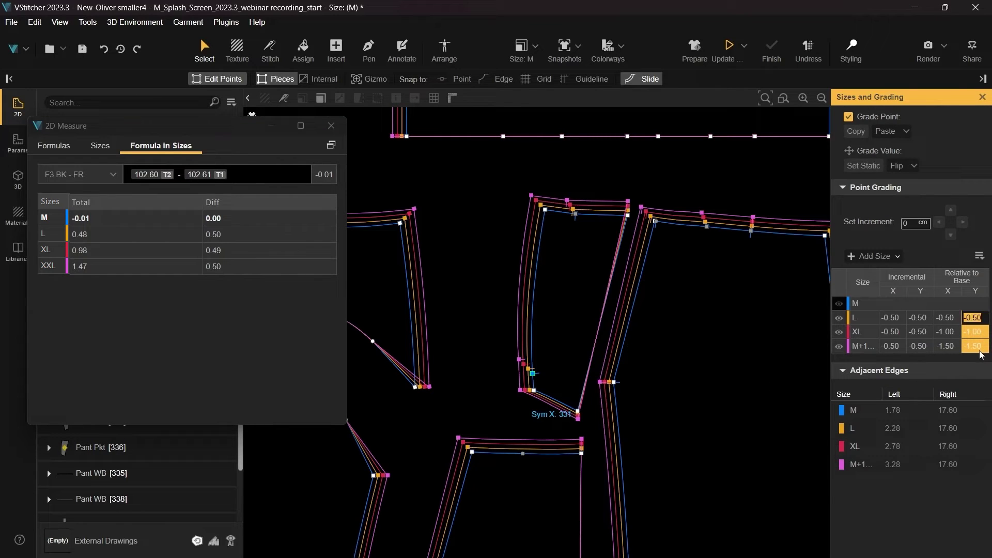
text(0)
key(Return)
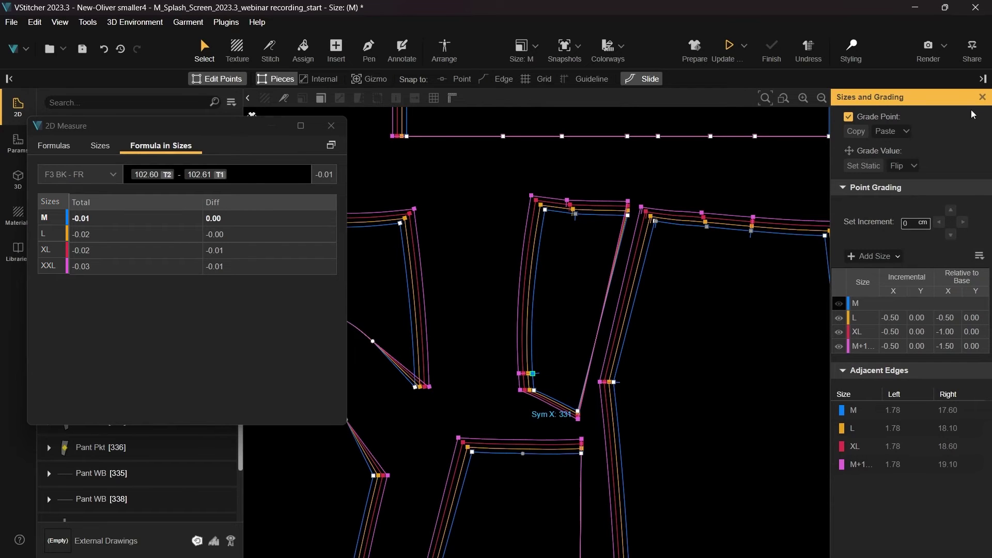
Close the grading and 2D Measure panels and load the Oliver template avatar in 3D.
click(982, 97)
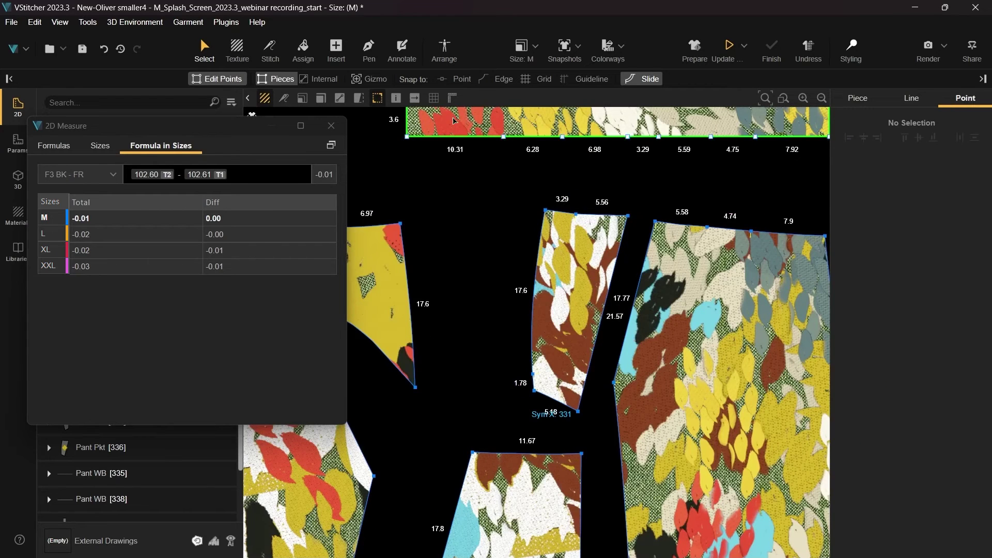
click(334, 128)
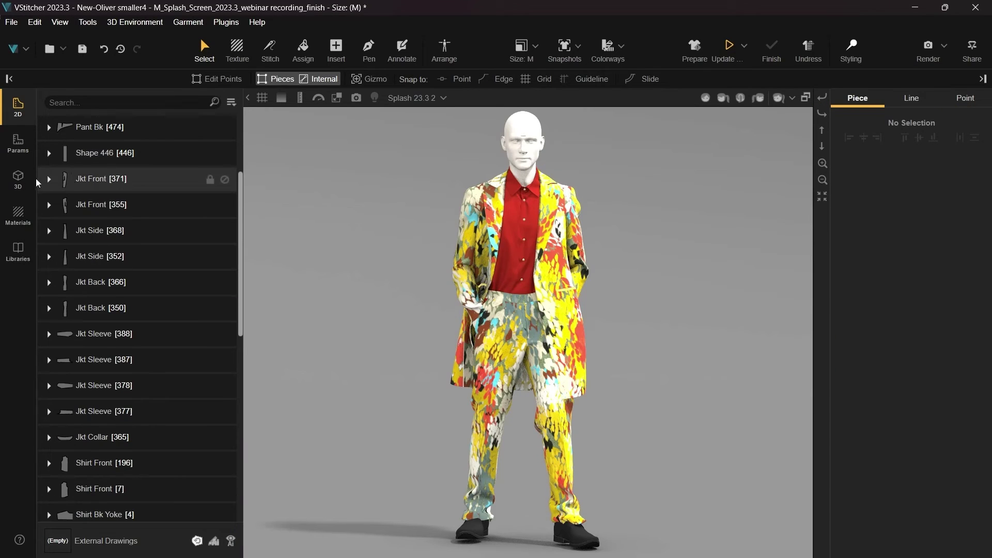
click(18, 179)
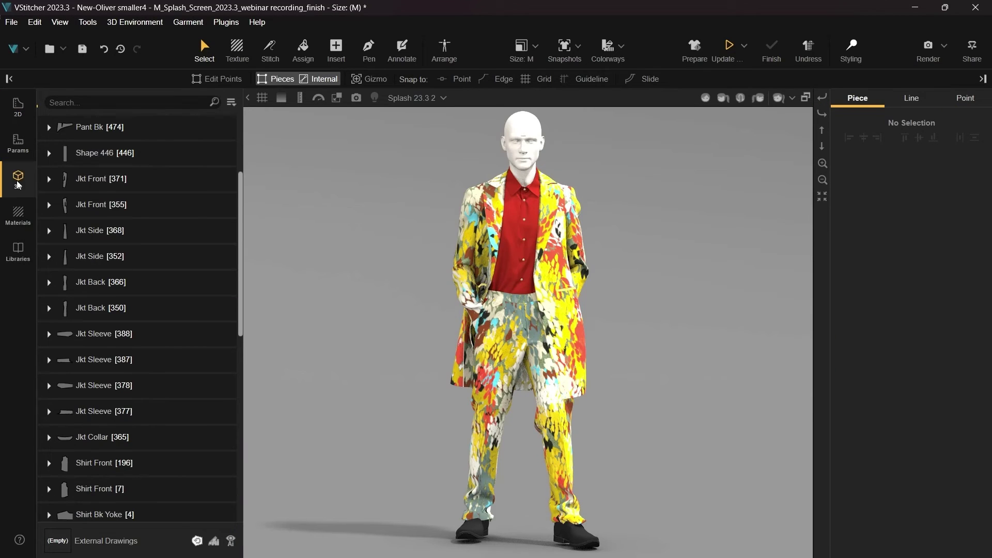
click(48, 182)
mouse_move(77, 210)
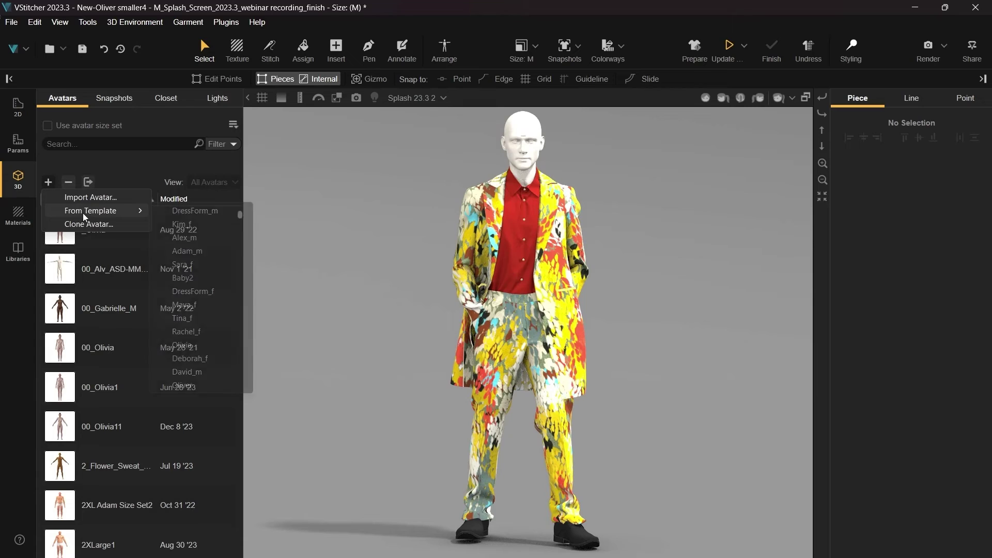
click(190, 386)
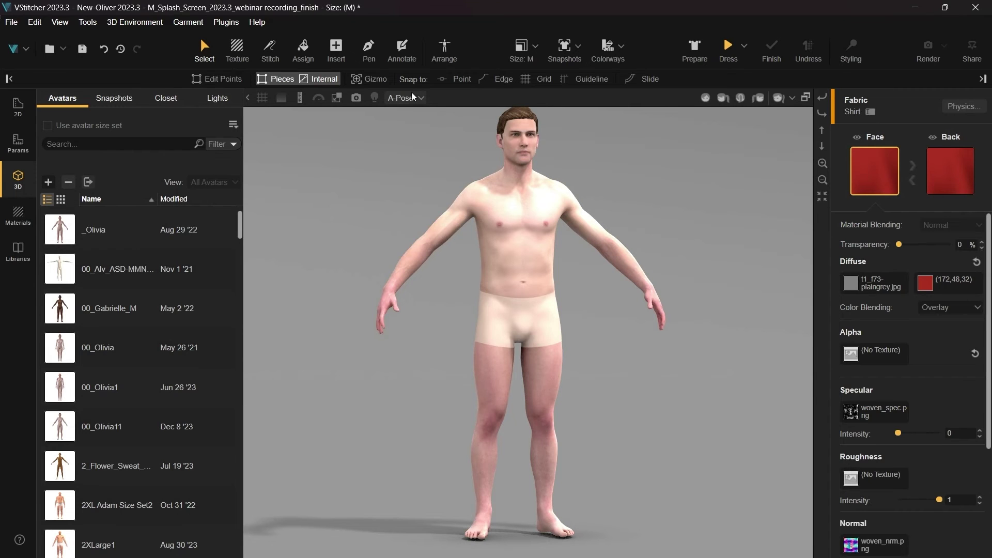
Preview the bicycle and running poses, then set Oliver to the Walking pose.
click(413, 98)
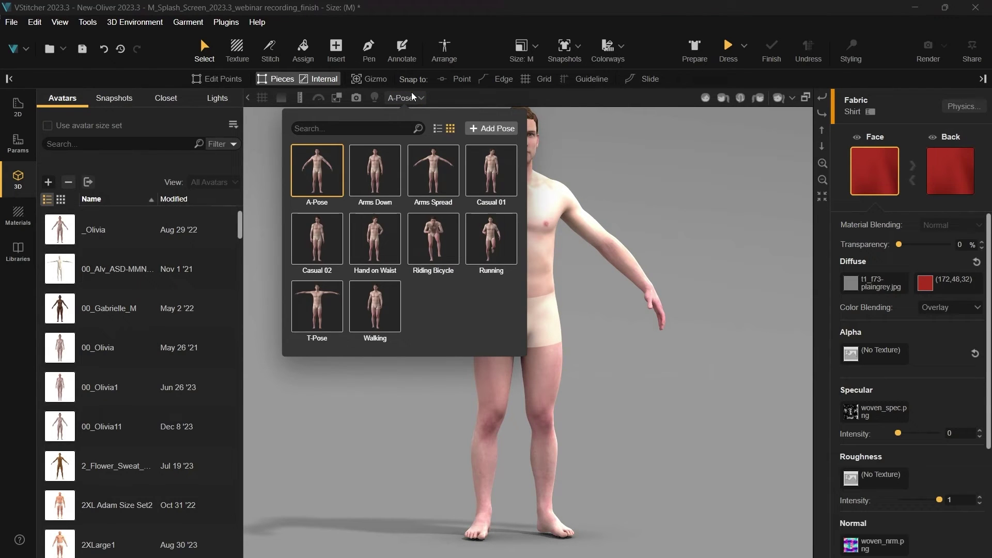
click(427, 233)
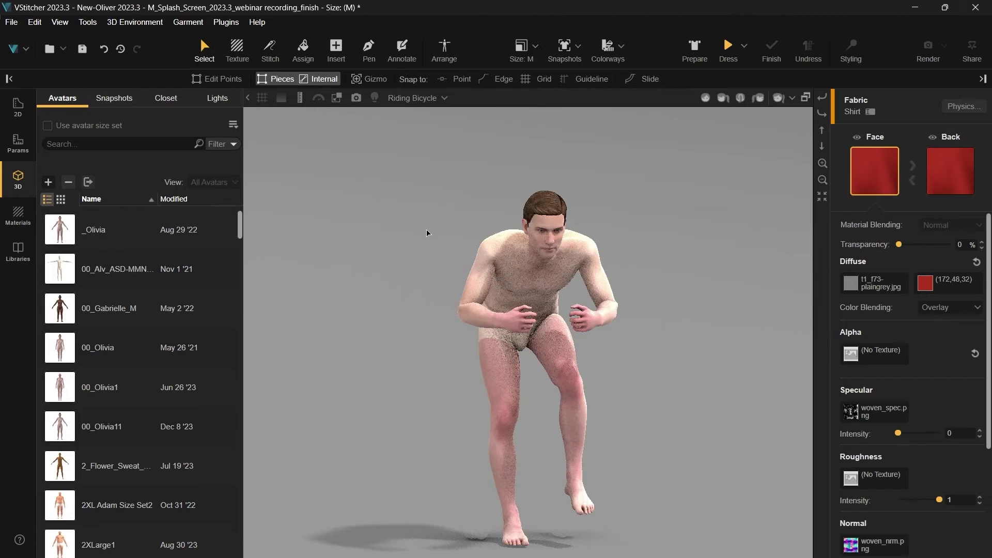
right_drag(427, 233, 504, 253)
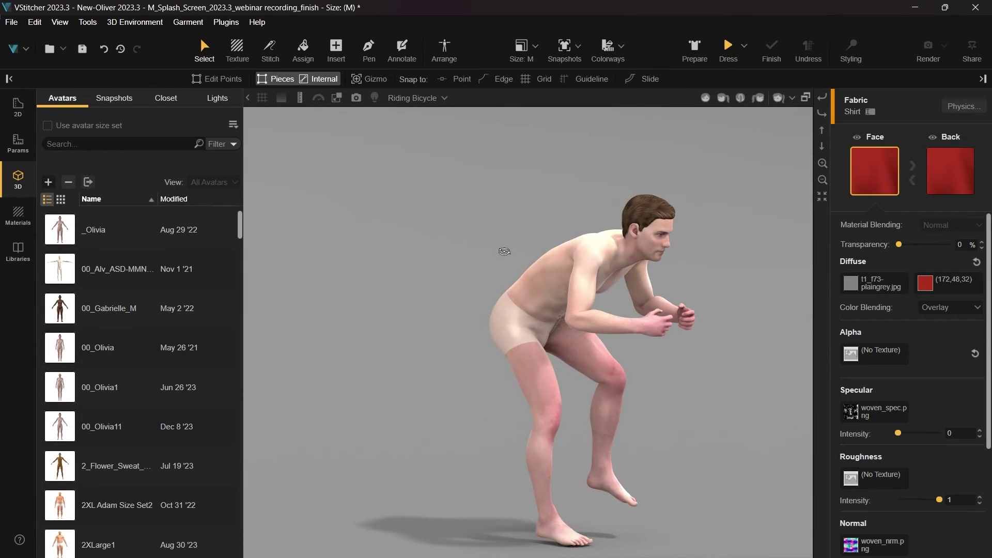
click(409, 98)
click(494, 238)
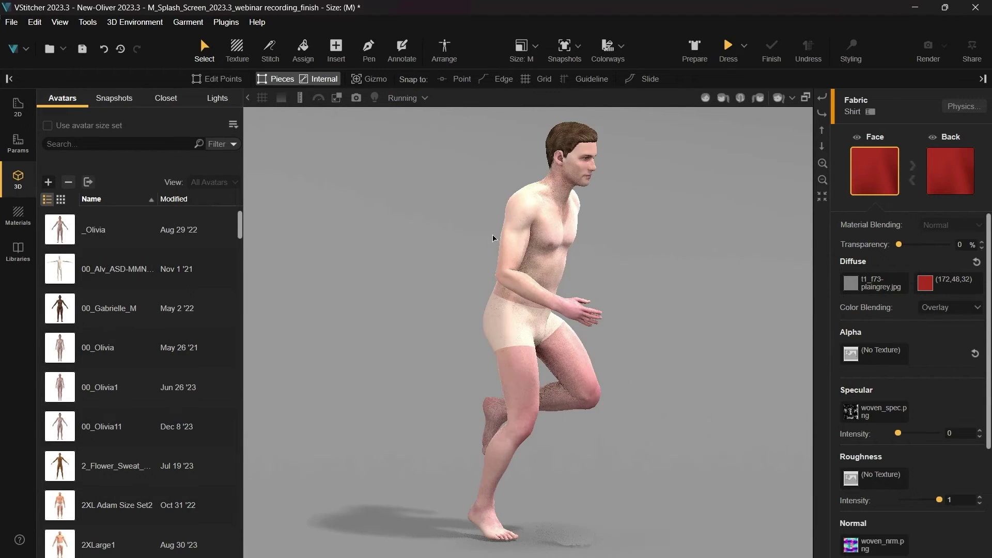
right_drag(706, 284, 500, 274)
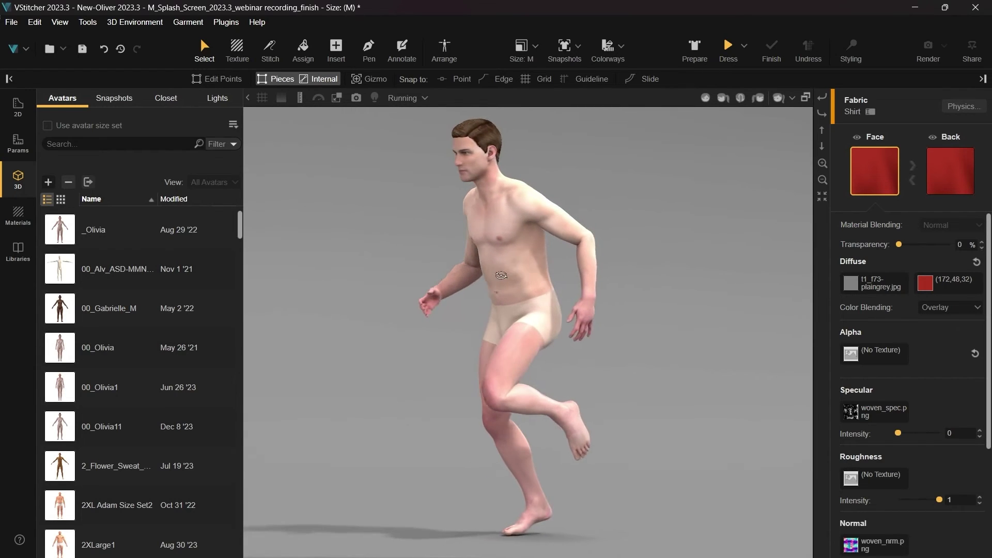
click(412, 102)
click(383, 309)
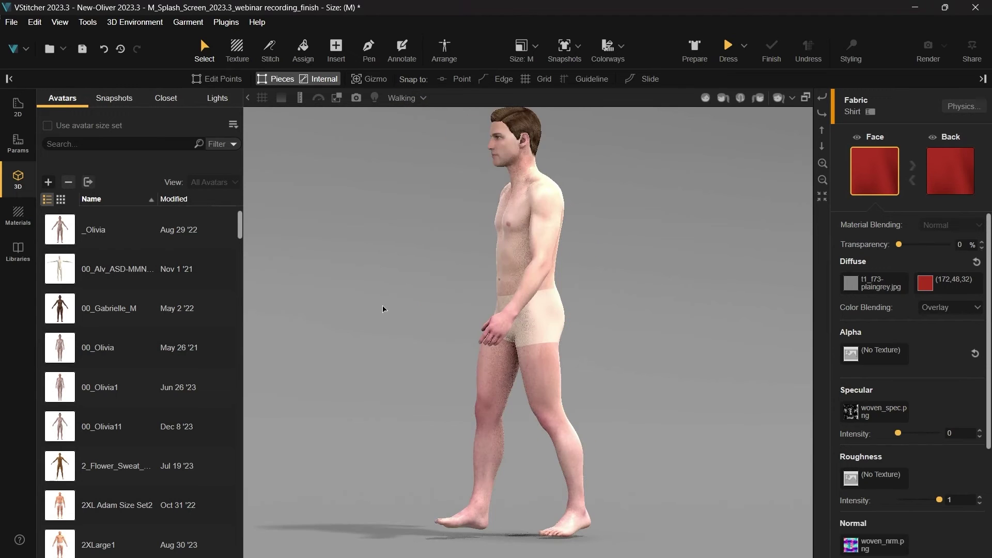
right_drag(383, 305, 468, 306)
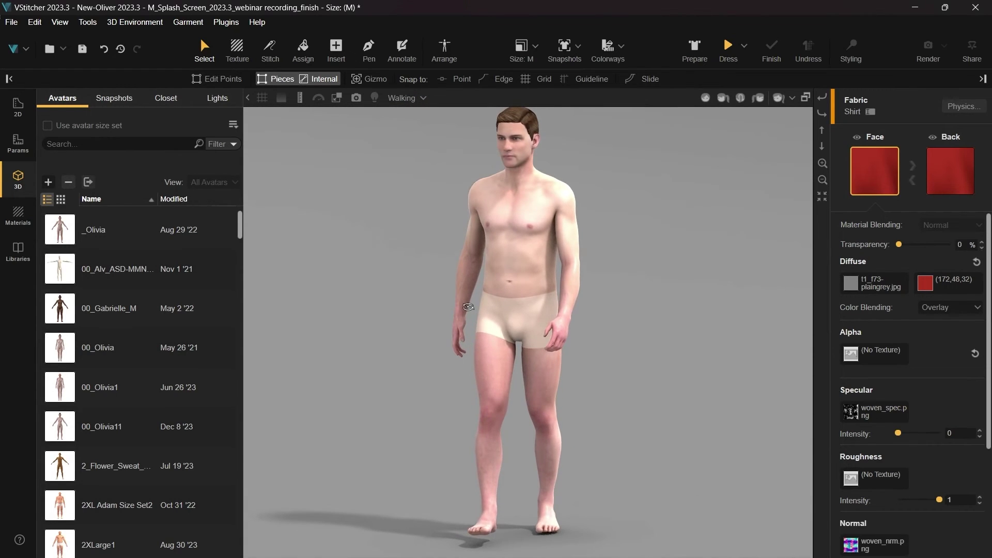
scroll(579, 331, up, 3)
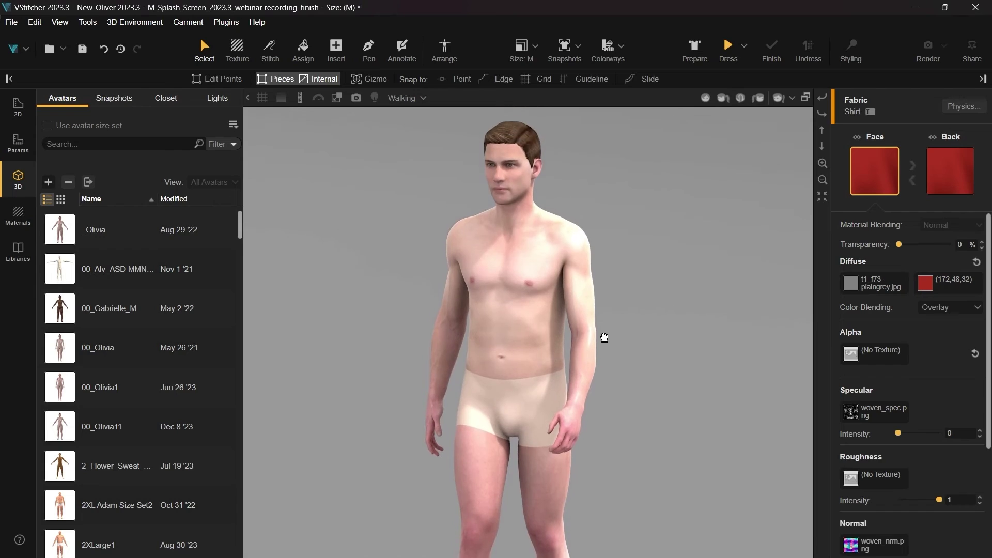
Dress the suit onto the avatar, then add a spotlight at the avatar's upper left.
click(728, 48)
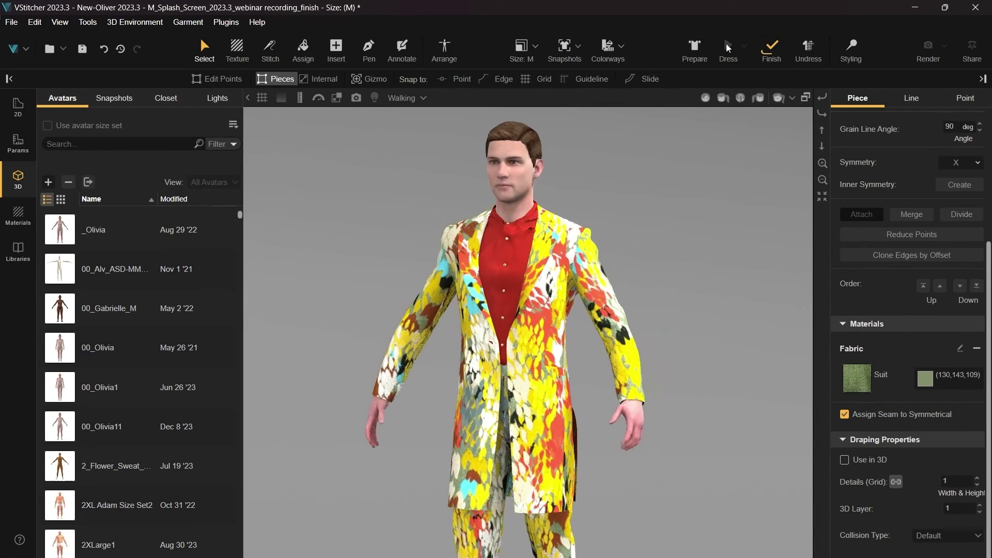
click(768, 45)
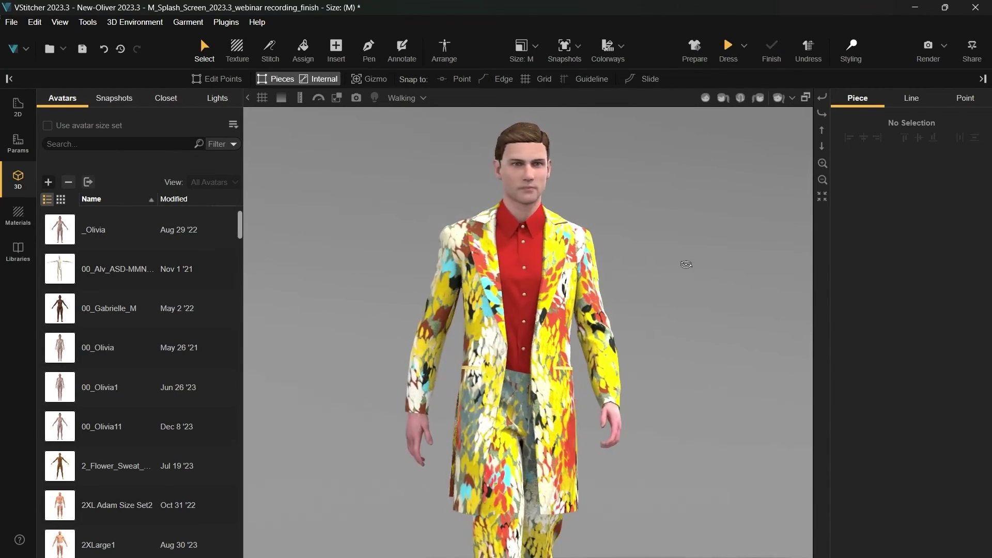
click(216, 98)
click(231, 126)
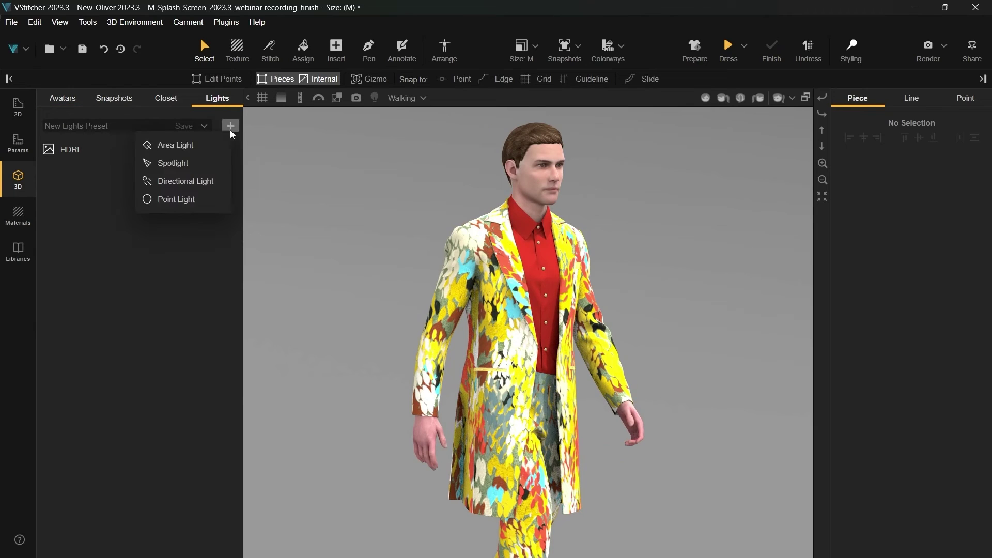
click(185, 163)
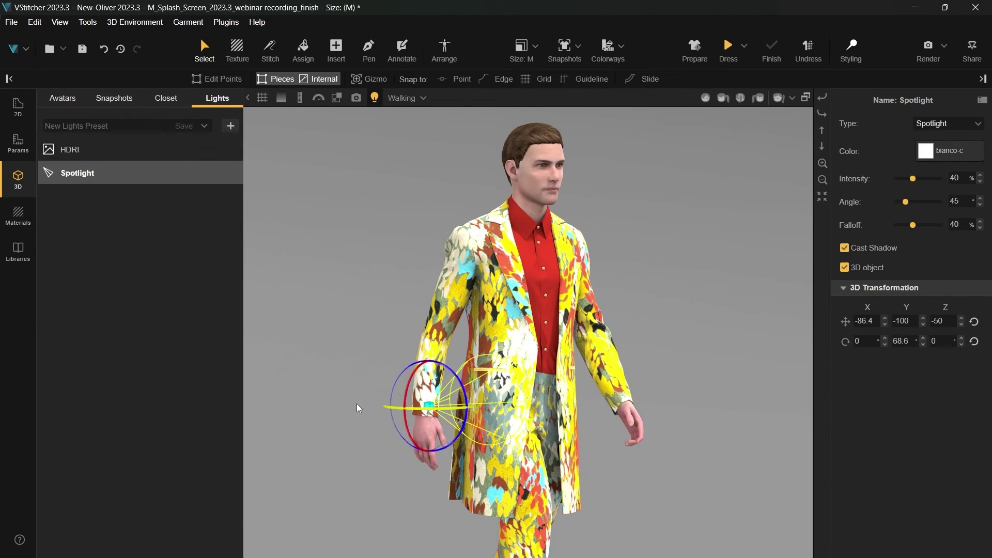
drag(360, 408, 375, 236)
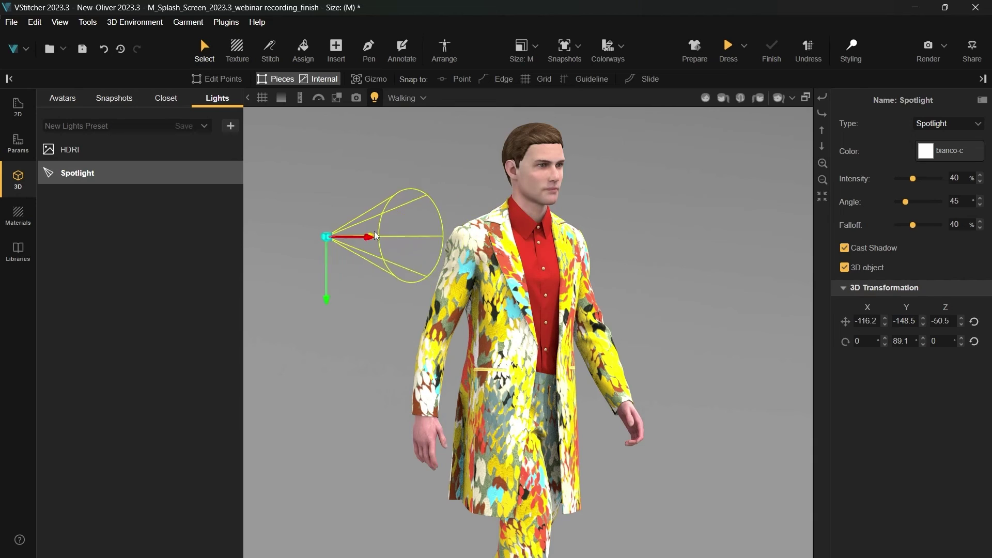
Hide the HDRI environment lighting and re-aim the spotlight toward the avatar.
click(113, 149)
click(224, 149)
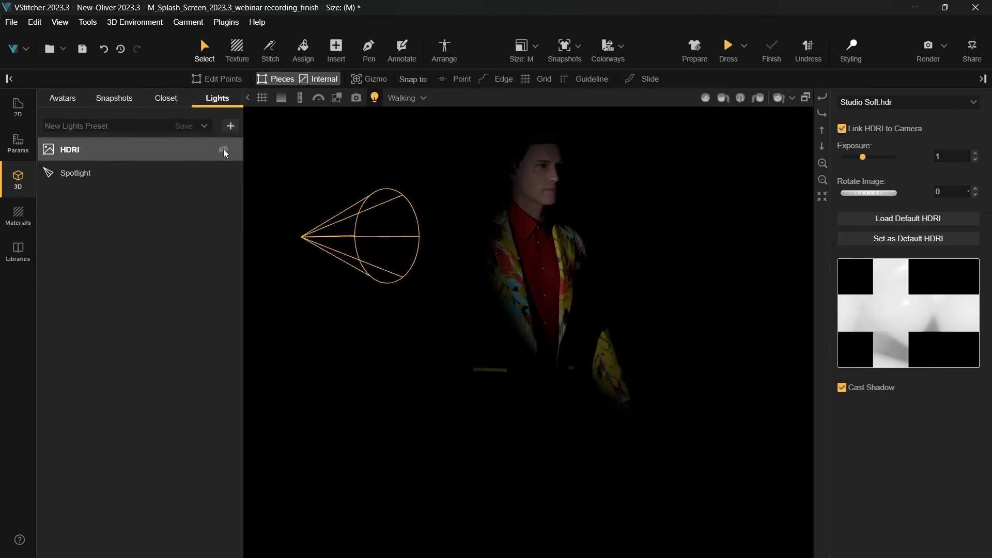
click(176, 172)
mouse_move(297, 237)
mouse_down()
mouse_move(290, 231)
mouse_move(293, 239)
mouse_up()
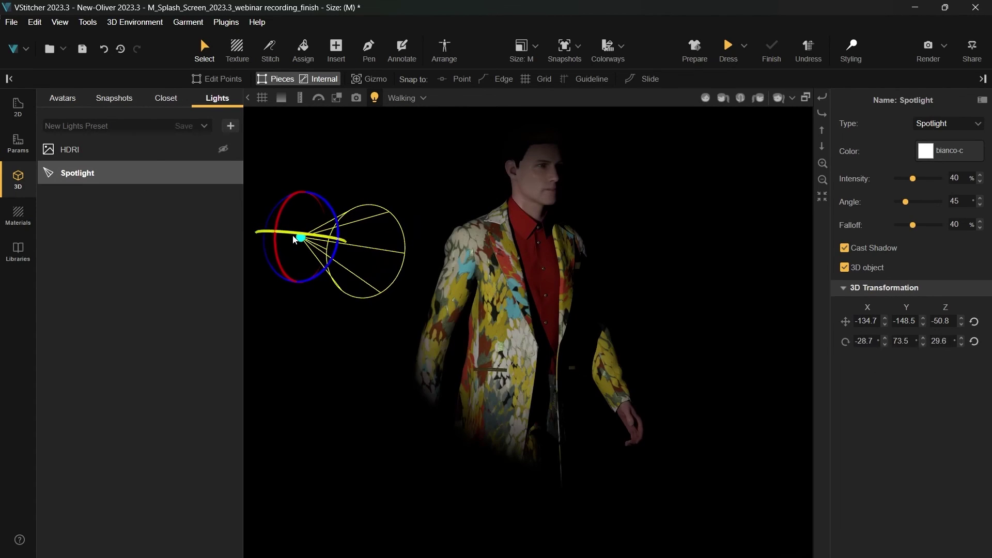
Add a point light up and right of the avatar with intensity 4.
click(230, 126)
click(194, 196)
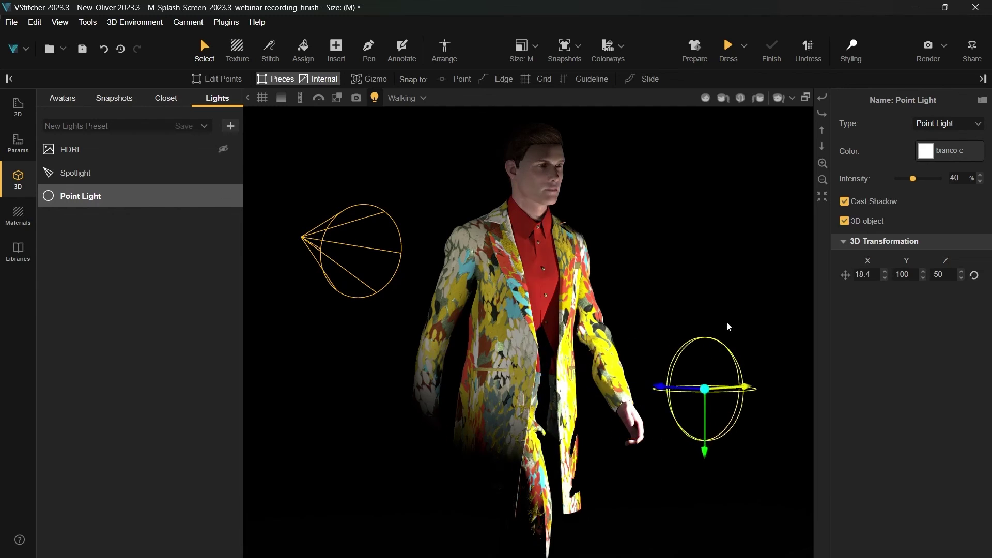
drag(704, 388, 735, 272)
drag(913, 179, 896, 179)
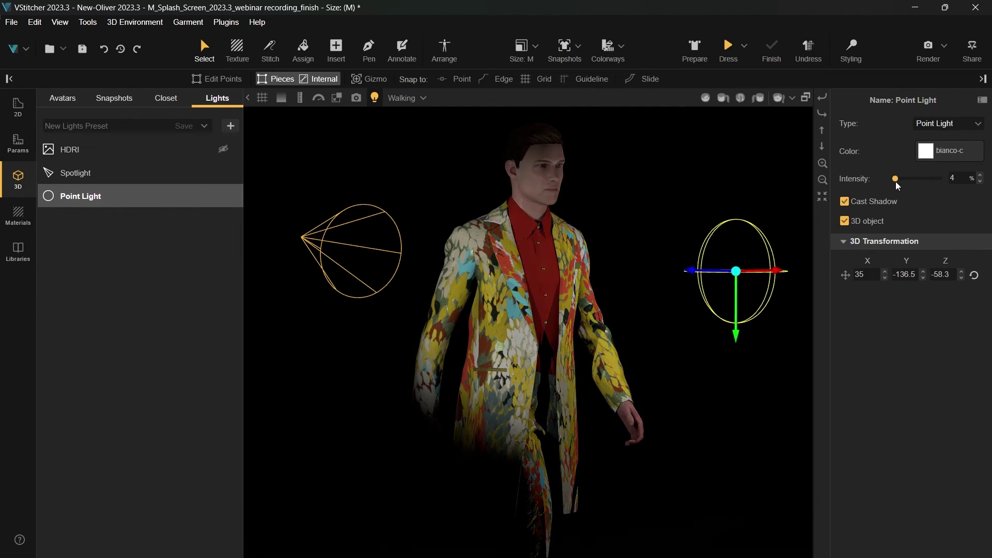
click(428, 114)
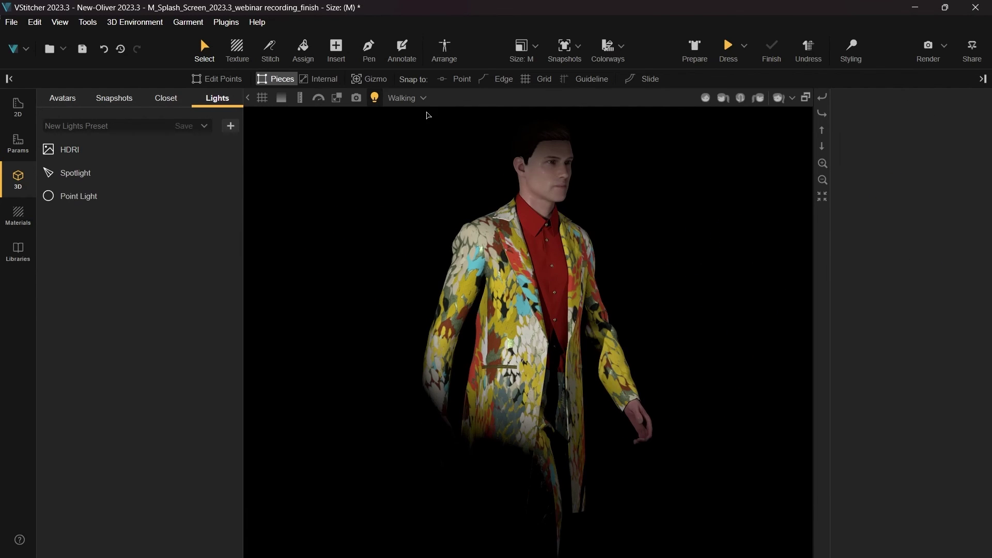
Start a V-Ray ray trace render of the suited walking avatar.
click(356, 97)
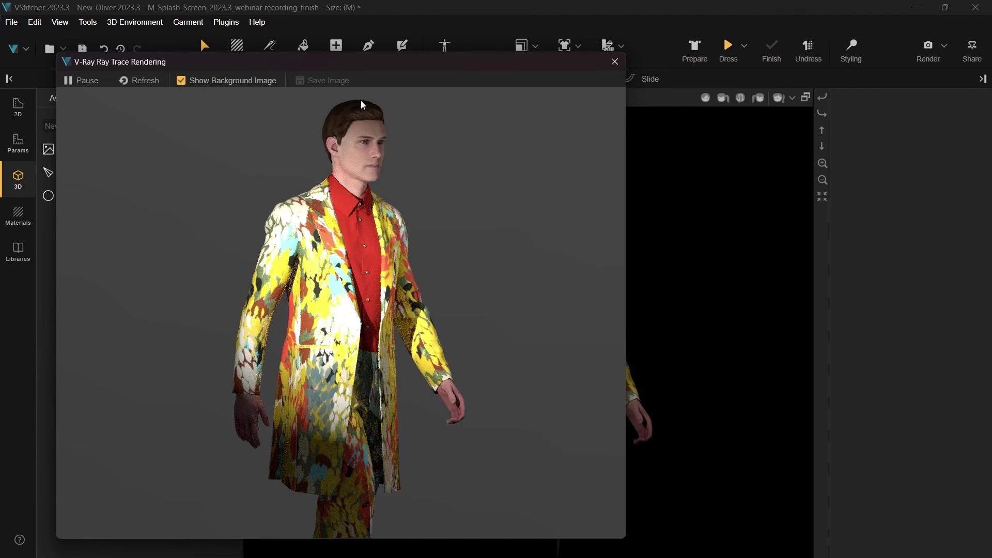